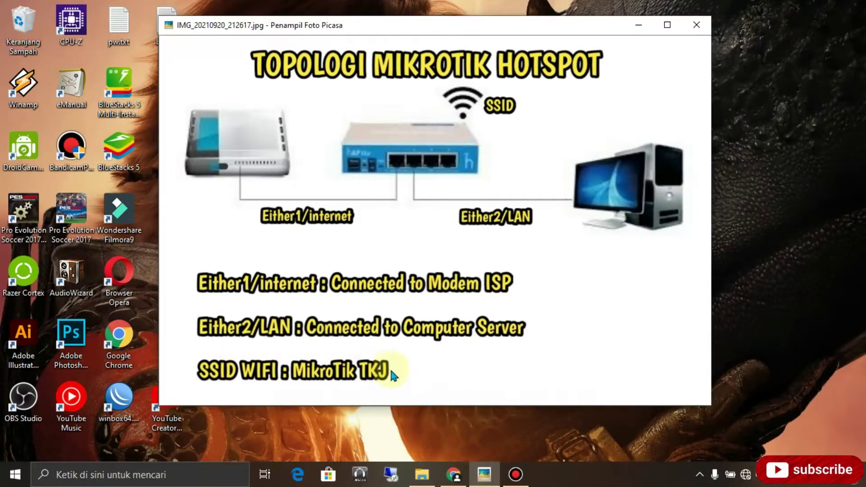
# Minimize the Picasa Photo Viewer window showing the MikroTik hotspot topology image.
pyautogui.click(635, 28)
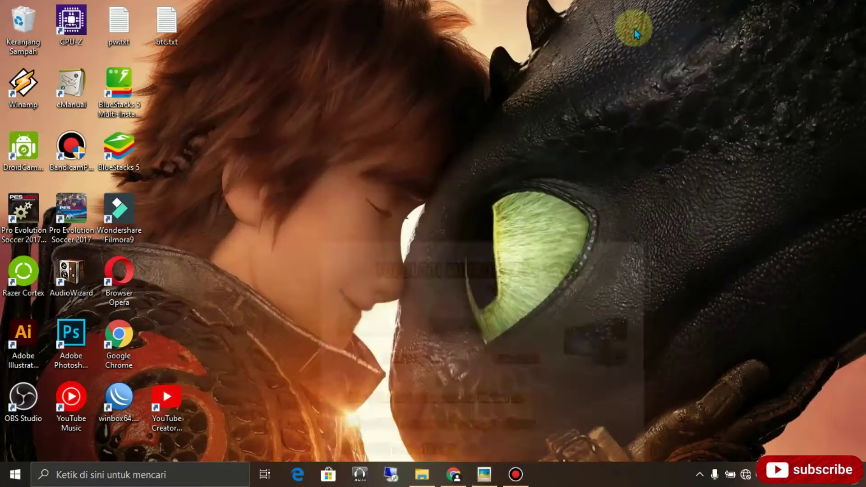
pyautogui.click(746, 474)
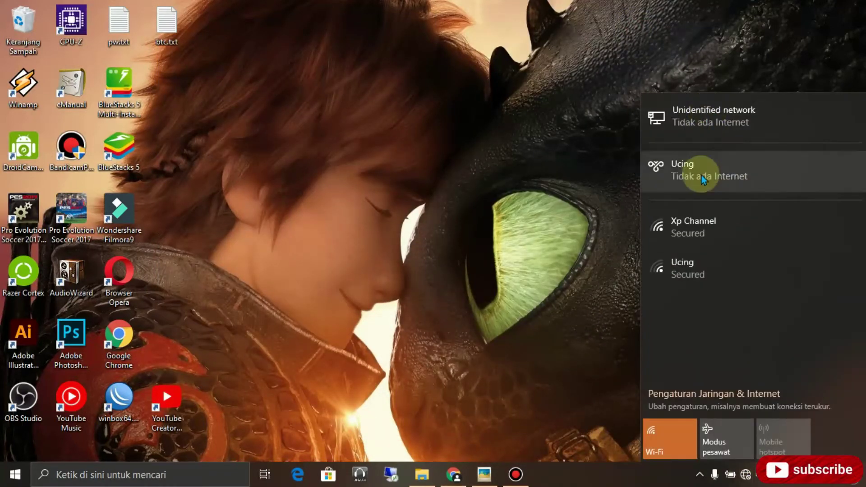
pyautogui.click(707, 229)
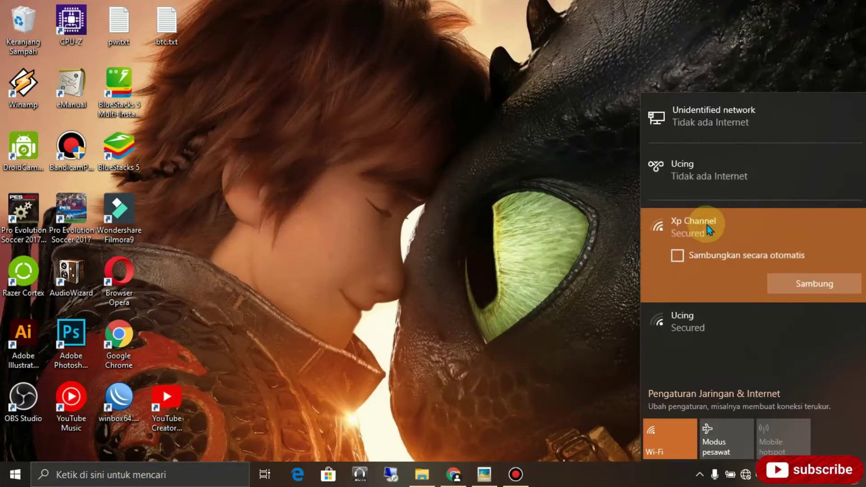
pyautogui.click(756, 332)
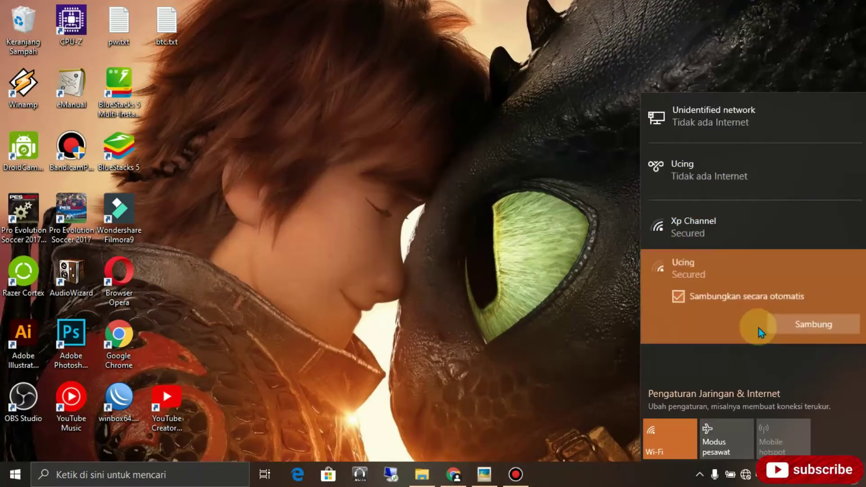
pyautogui.click(458, 226)
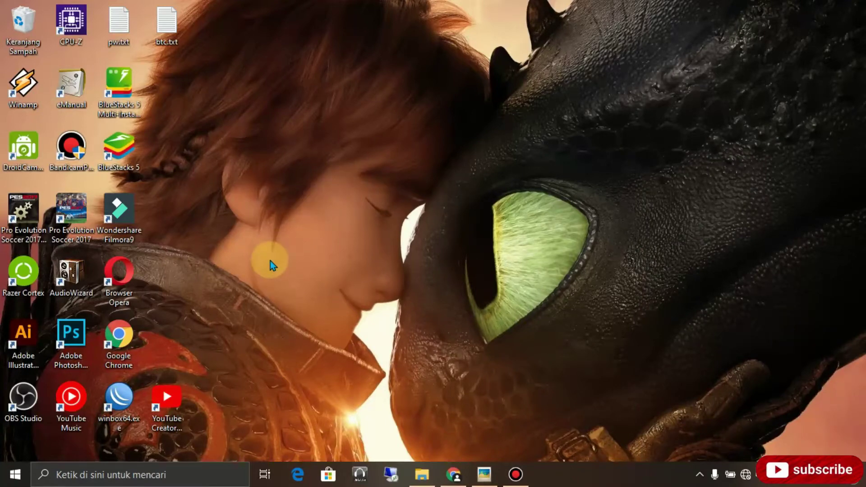
# Connect to the hAP lite in WinBox and ping google.com from a terminal, which fails.
pyautogui.doubleClick(118, 394)
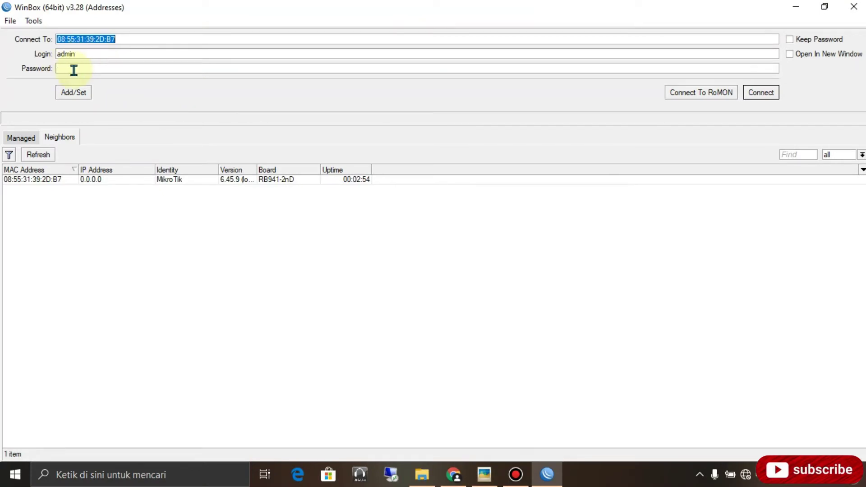
pyautogui.click(769, 96)
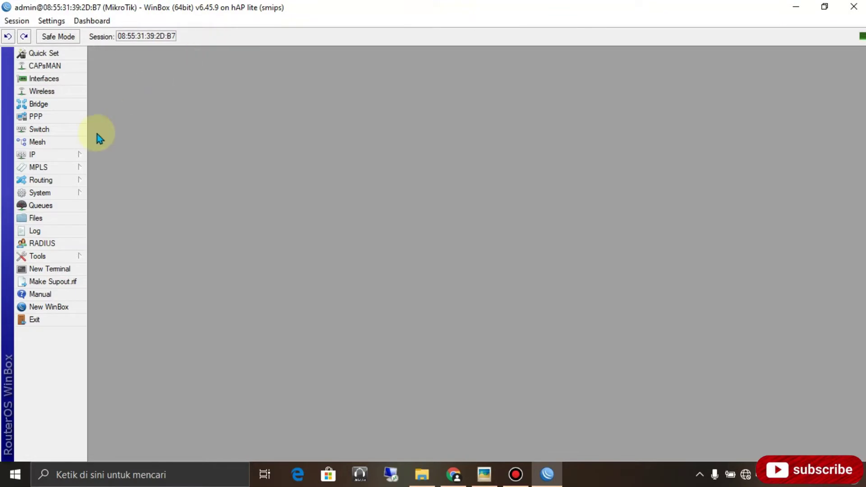
pyautogui.click(57, 270)
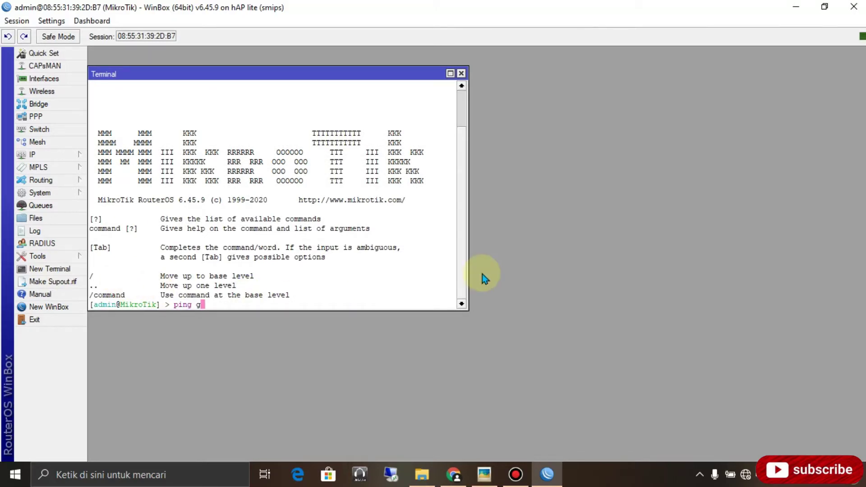
pyautogui.write('ping google.com')
pyautogui.press('Return')
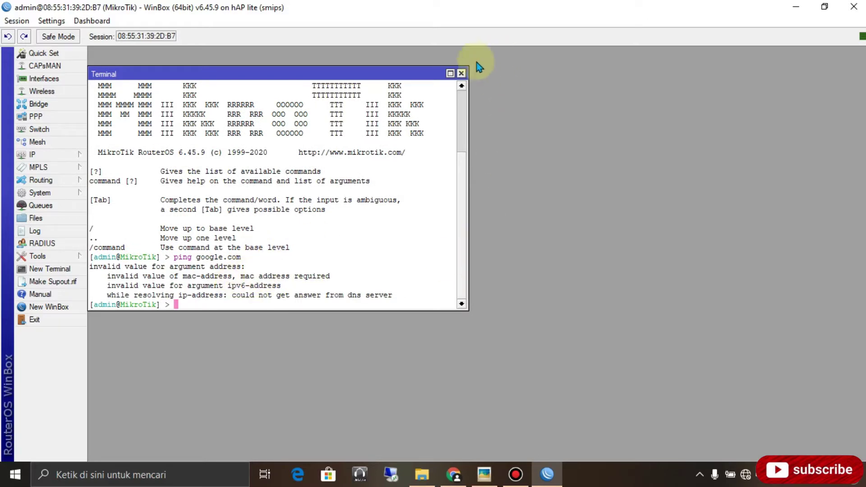
pyautogui.click(461, 73)
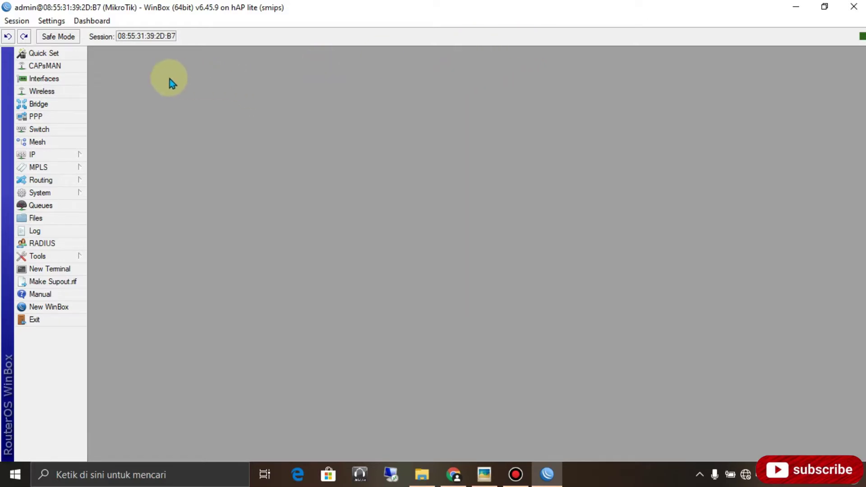
# Rename interface ether1 to ether1/internet.
pyautogui.click(53, 79)
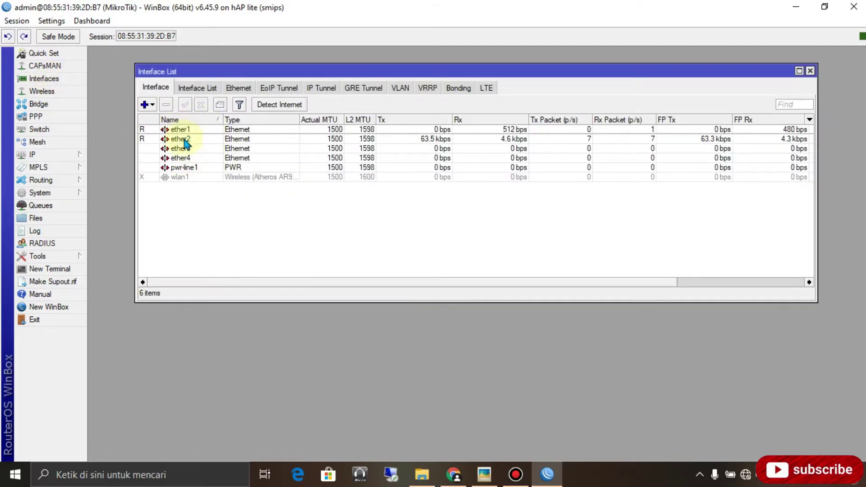
pyautogui.click(186, 130)
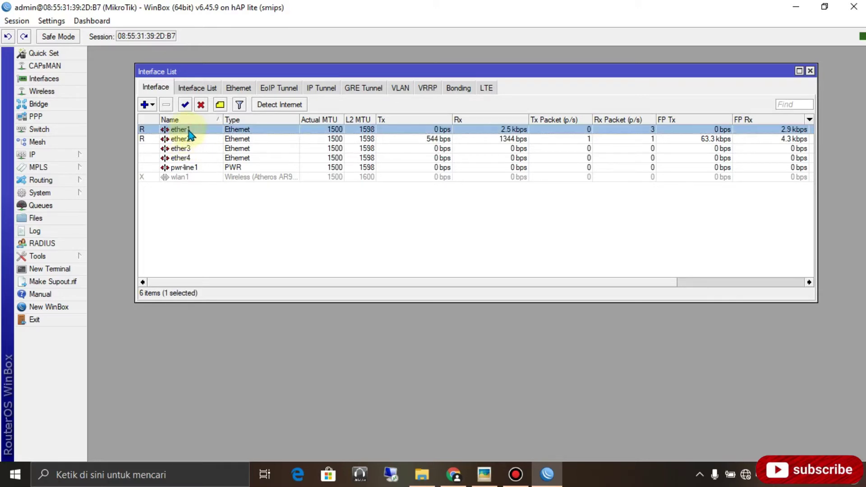
pyautogui.doubleClick(187, 130)
pyautogui.click(247, 88)
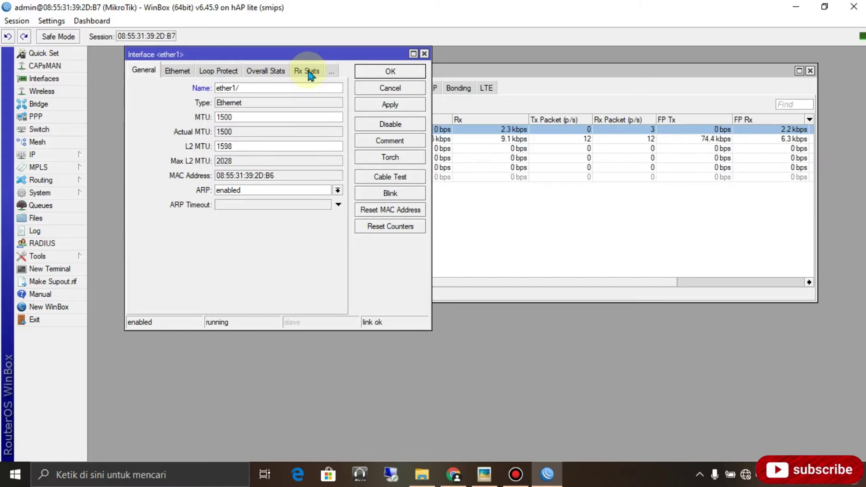
pyautogui.write('/int')
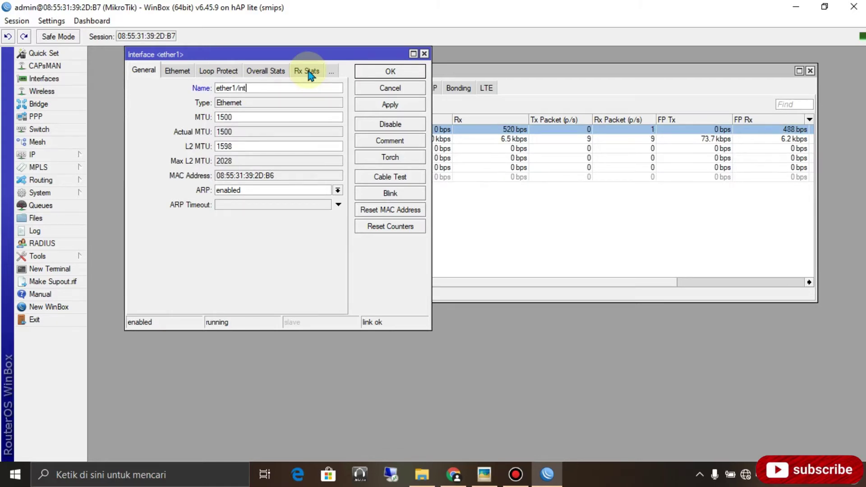
pyautogui.write('ernet')
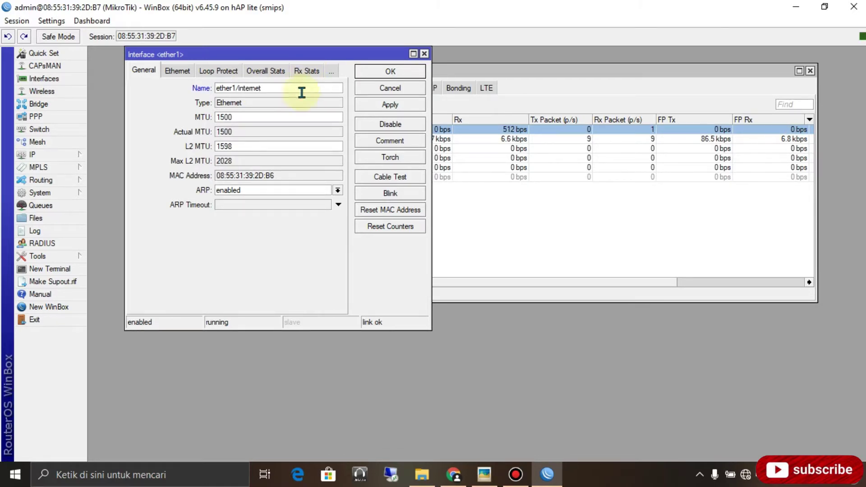
pyautogui.click(390, 104)
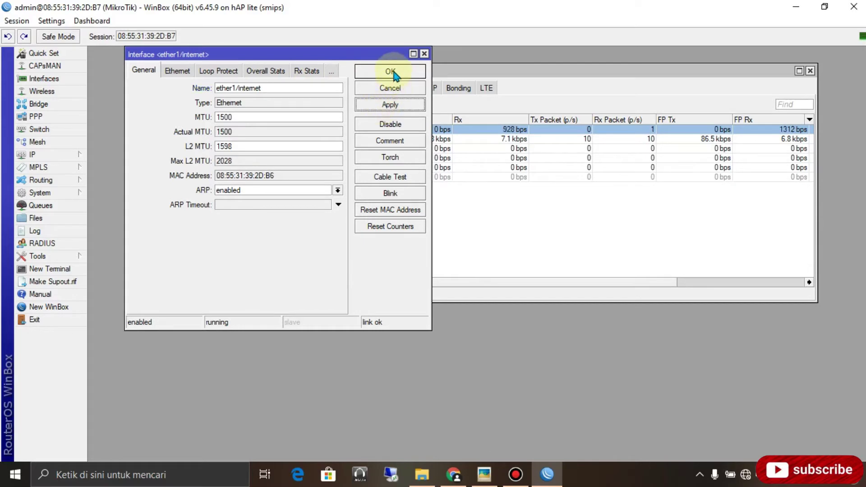
pyautogui.click(391, 73)
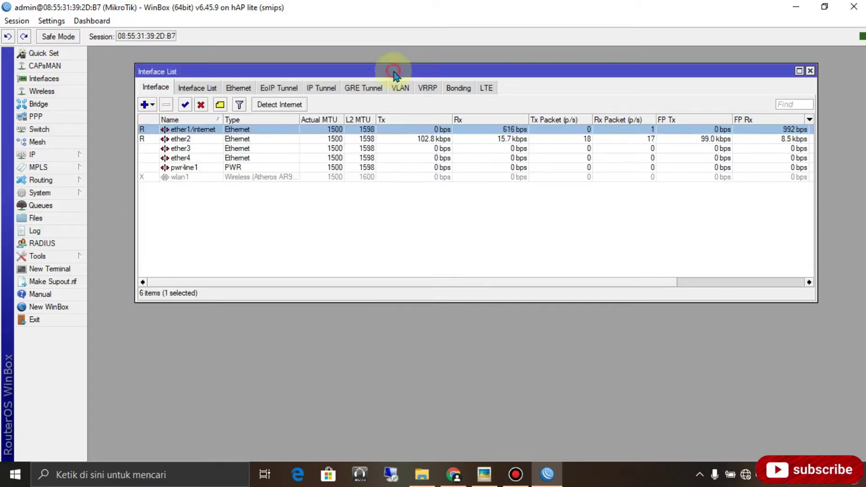
# Rename interface ether2 to ether2/LAN.
pyautogui.doubleClick(192, 143)
pyautogui.click(242, 88)
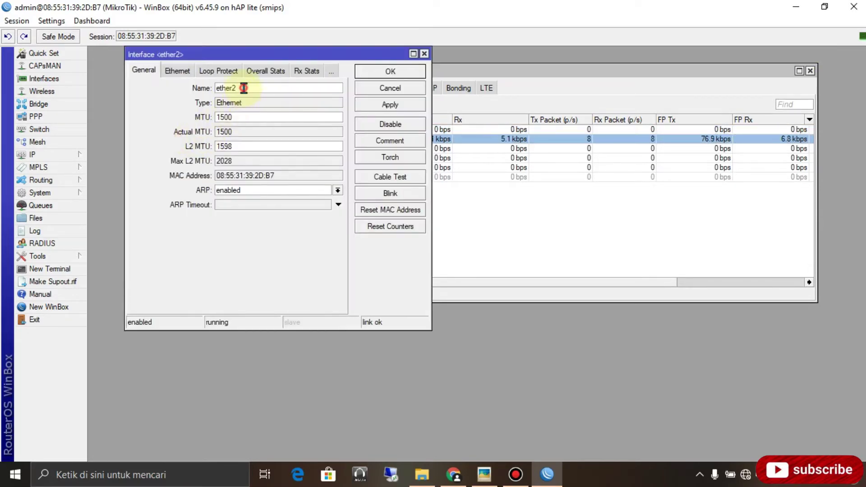
pyautogui.write('/LAN')
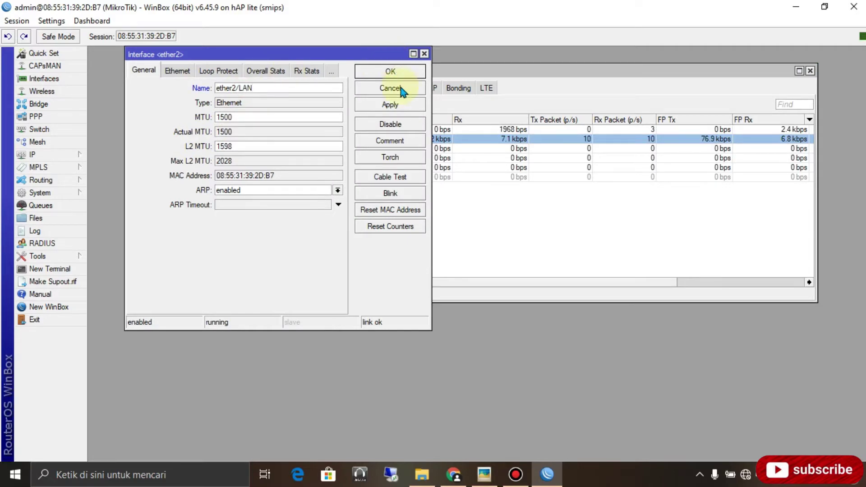
pyautogui.click(395, 105)
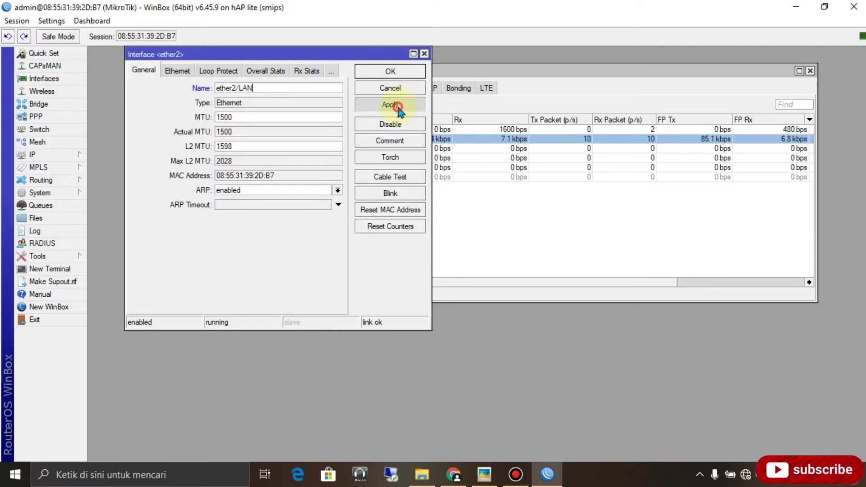
pyautogui.click(404, 74)
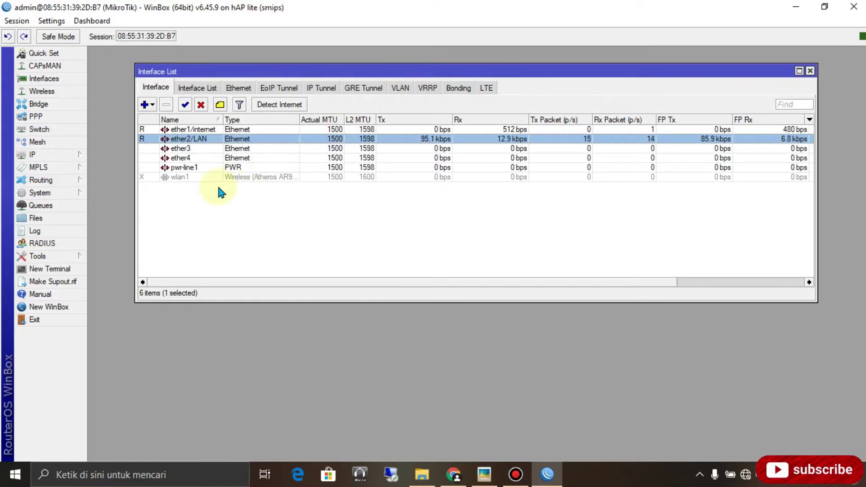
# Enable wlan1 and set it to ap bridge mode on band 2GHz-B/G/N.
pyautogui.rightClick(179, 177)
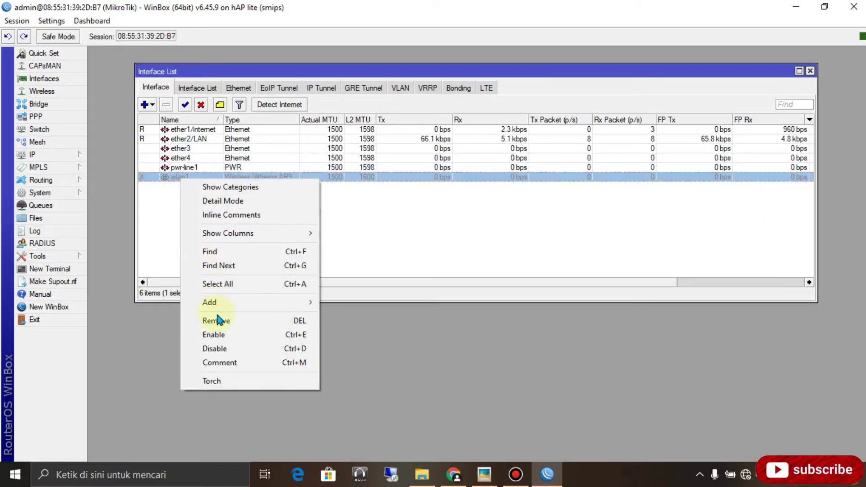
pyautogui.click(225, 334)
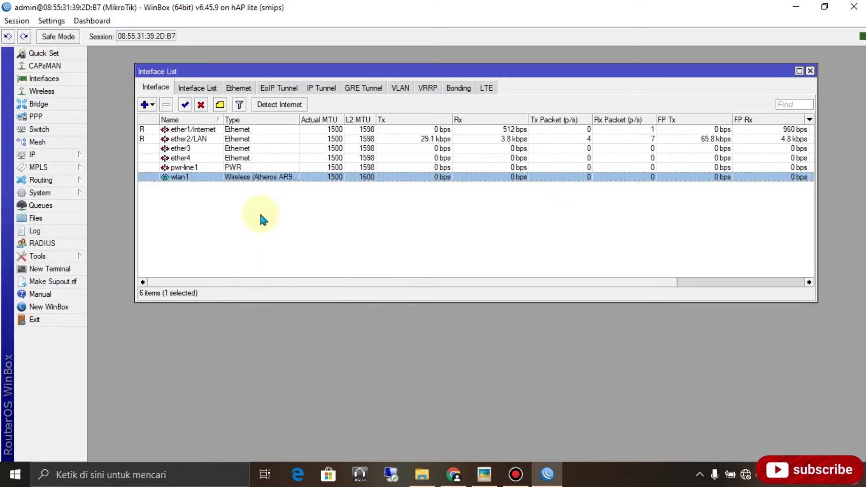
pyautogui.doubleClick(182, 178)
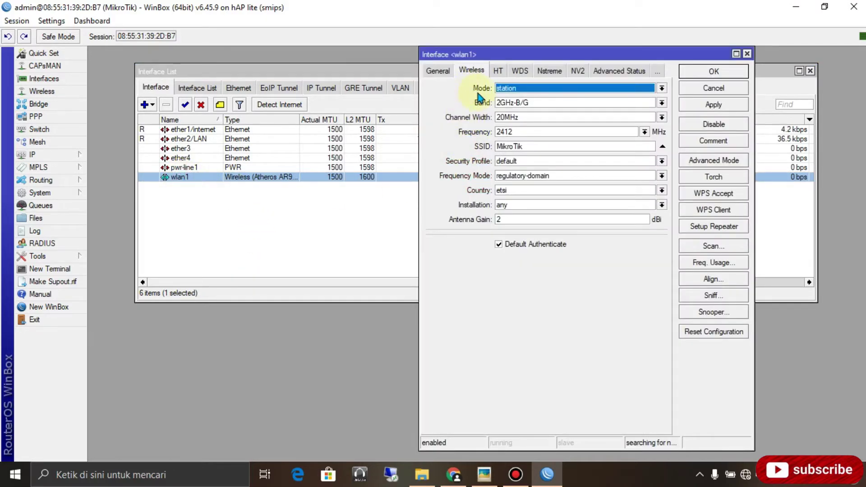
pyautogui.click(533, 88)
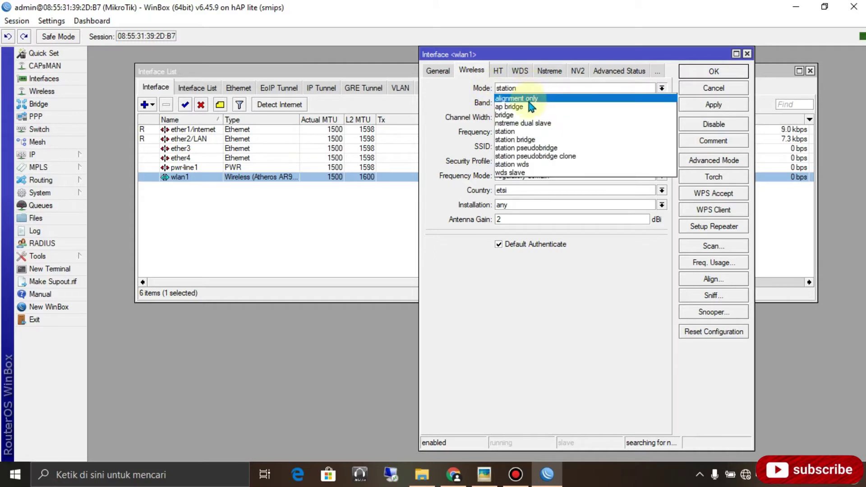
pyautogui.click(526, 107)
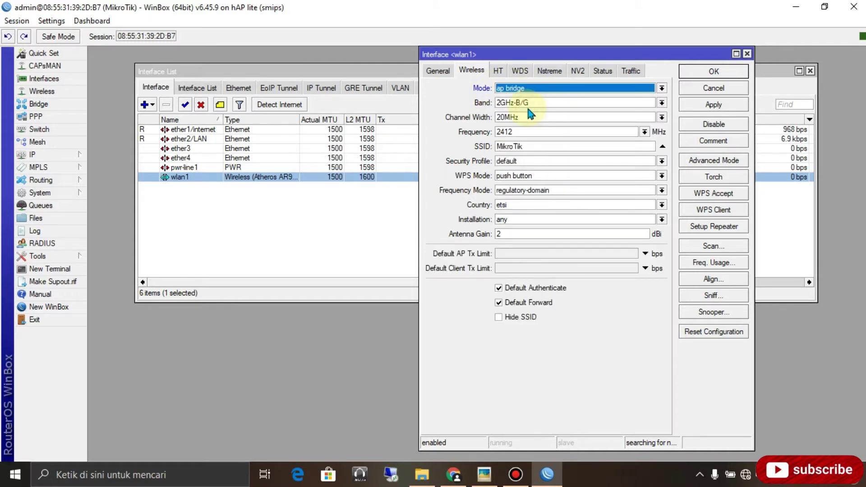
pyautogui.click(534, 103)
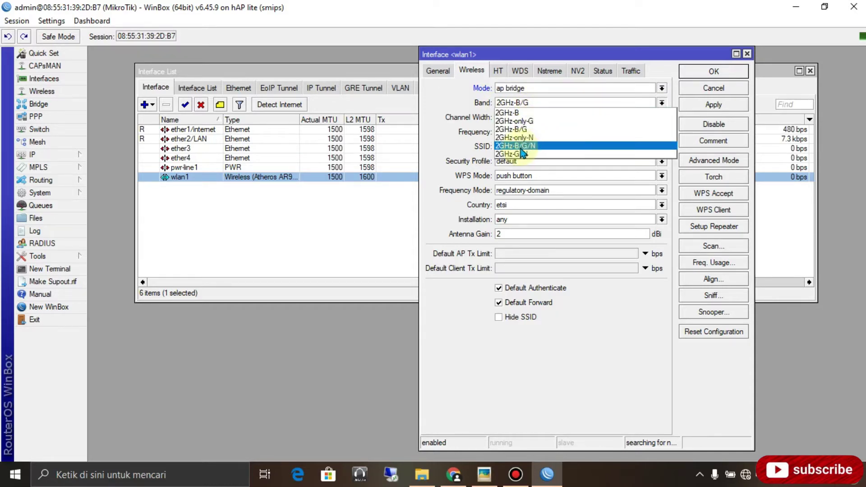
pyautogui.click(548, 145)
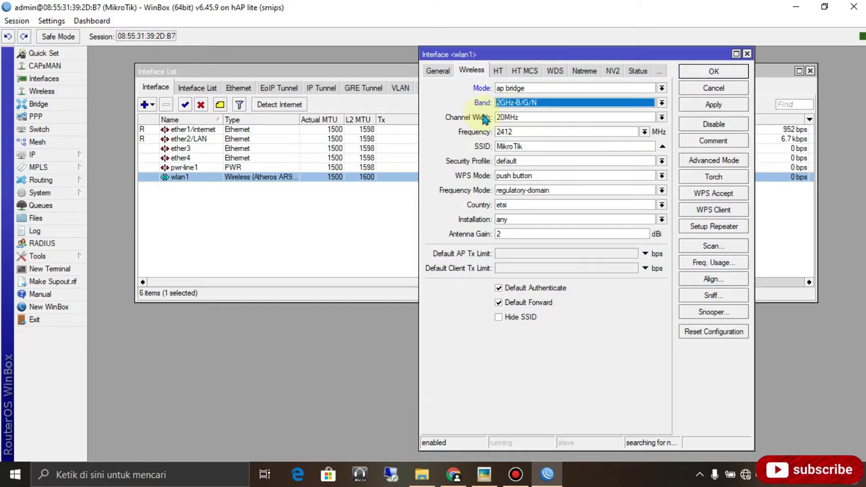
# Set 20MHz channel width and SSID MikroTik TKJ, toggle SSID hiding, and save wlan1.
pyautogui.click(524, 119)
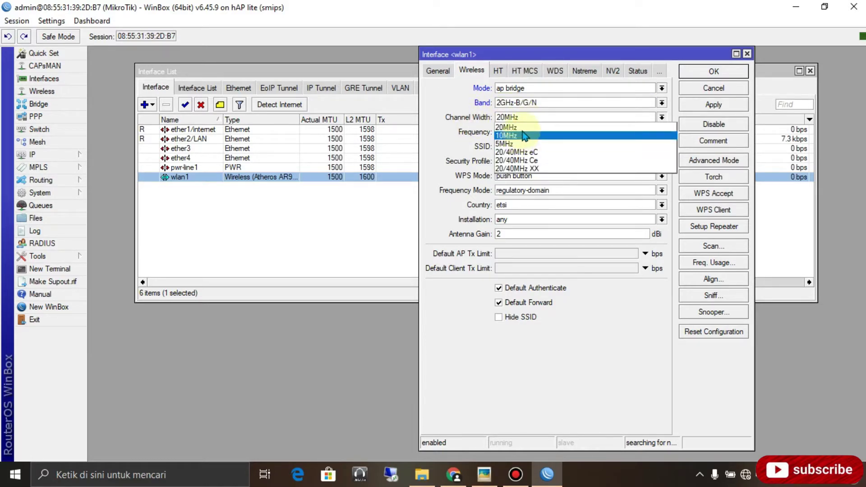
pyautogui.click(523, 129)
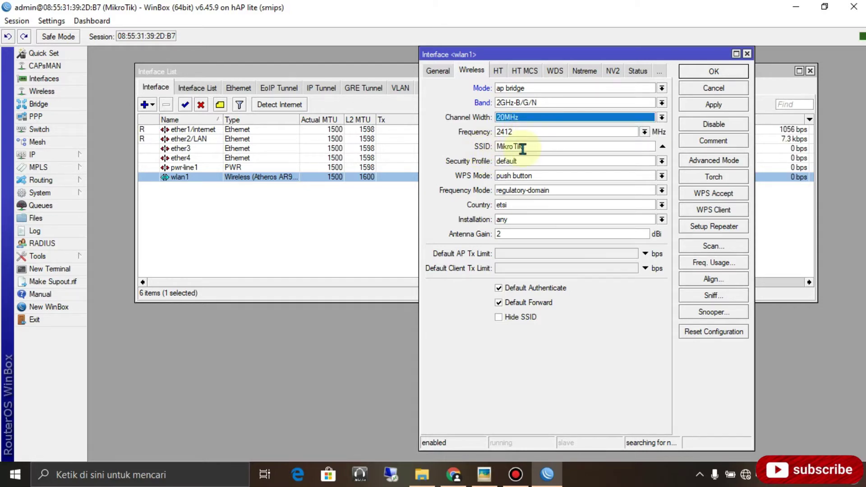
pyautogui.click(532, 147)
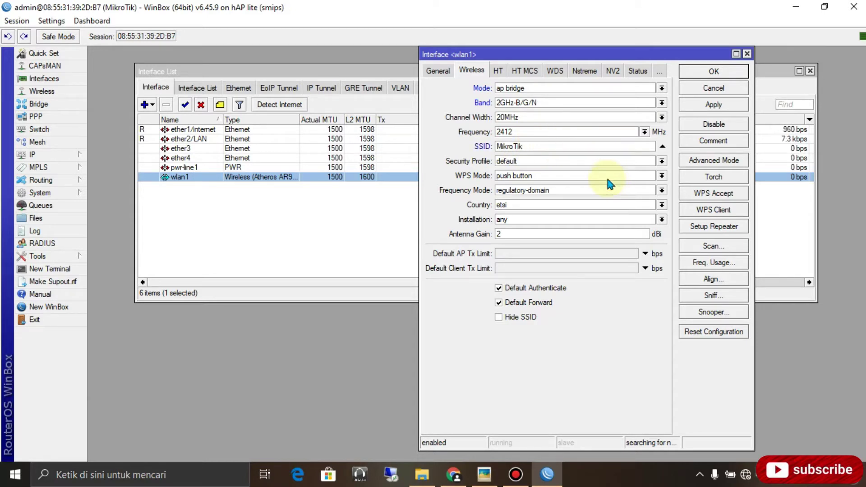
pyautogui.write('TKJ')
pyautogui.click(498, 319)
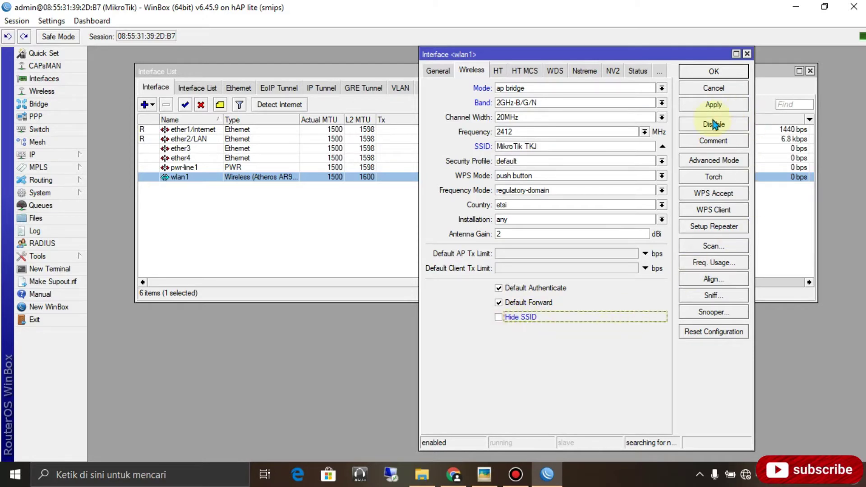
pyautogui.click(722, 106)
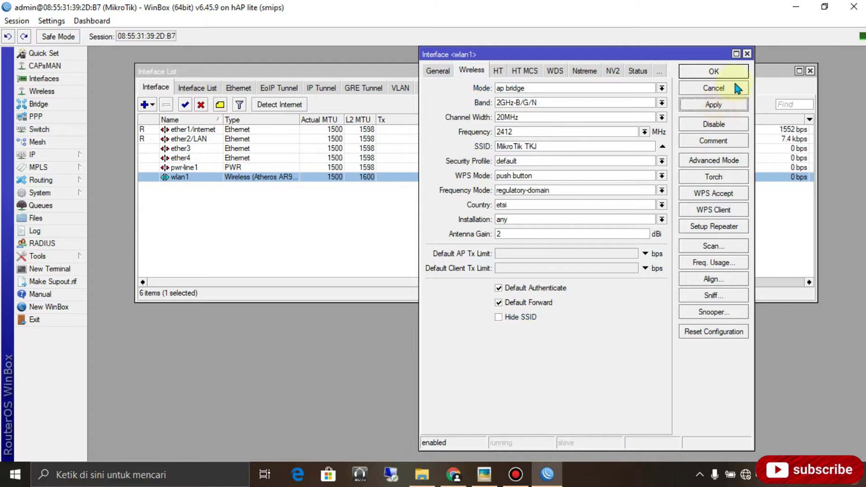
pyautogui.click(722, 71)
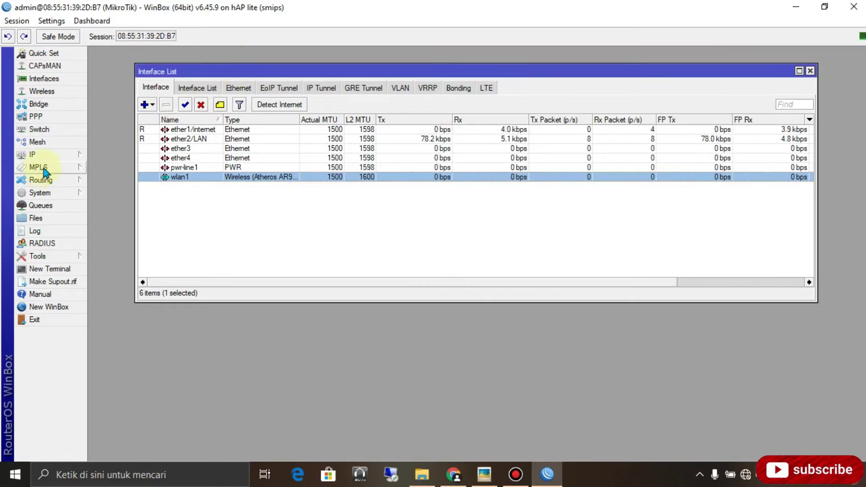
# Add IP address 10.10.10.1/24 on wlan1 under IP > Addresses.
pyautogui.click(53, 157)
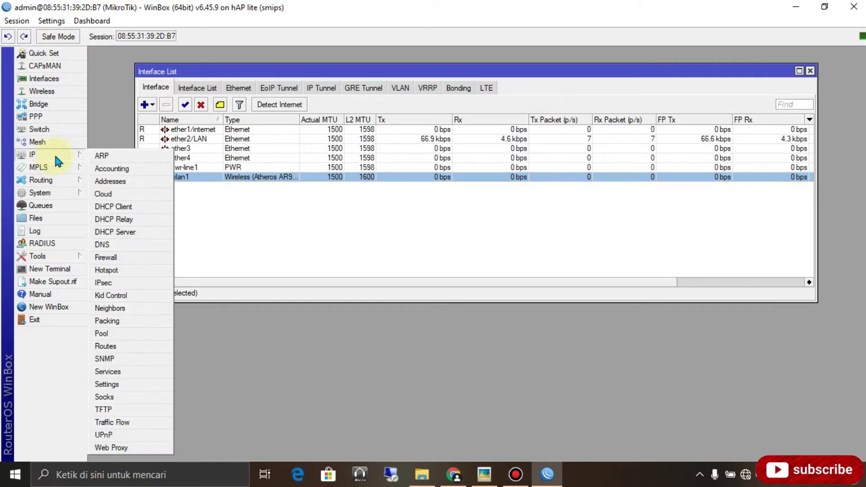
pyautogui.click(111, 182)
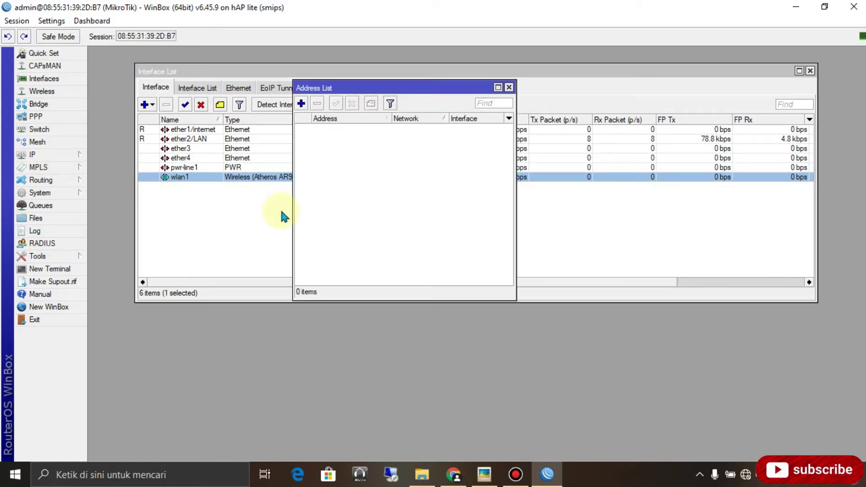
pyautogui.click(301, 105)
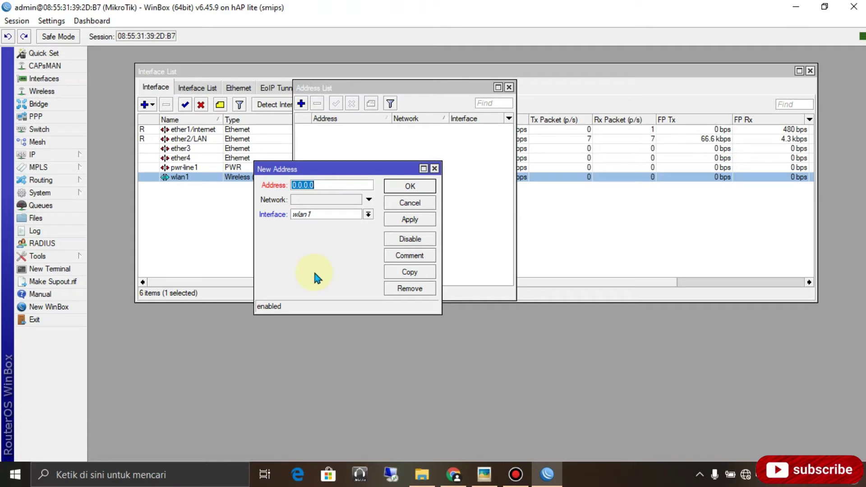
pyautogui.write('10.10.10.1')
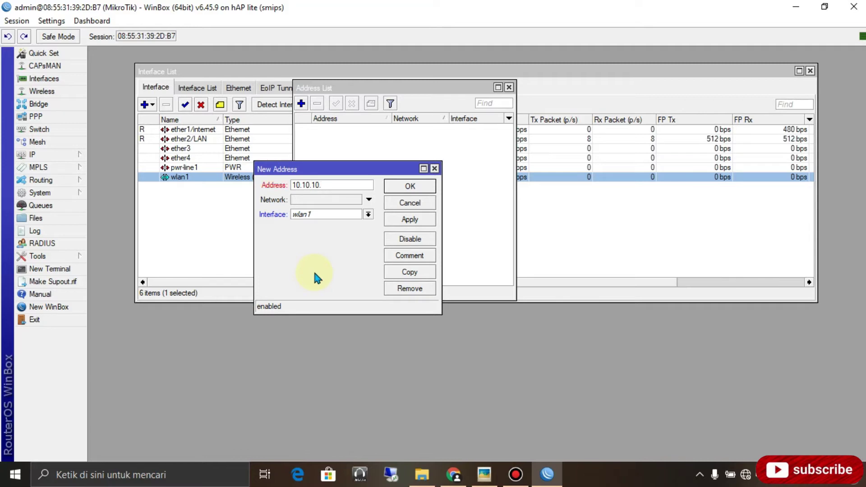
pyautogui.write('/24')
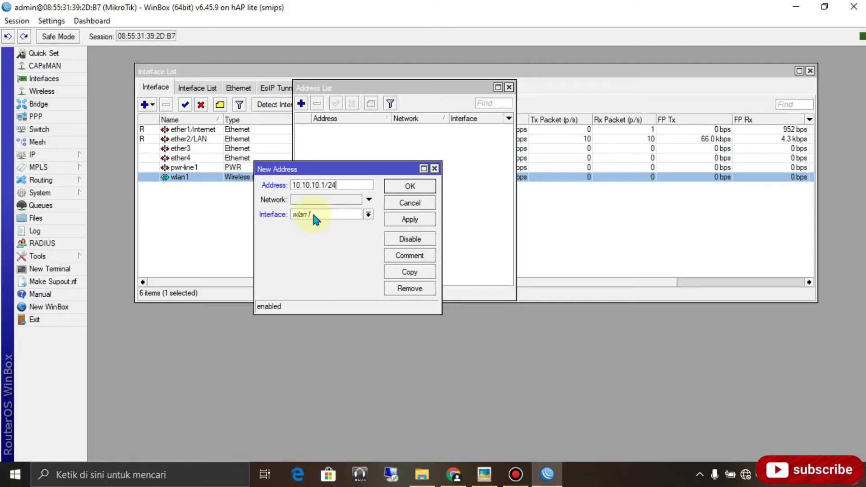
pyautogui.click(416, 221)
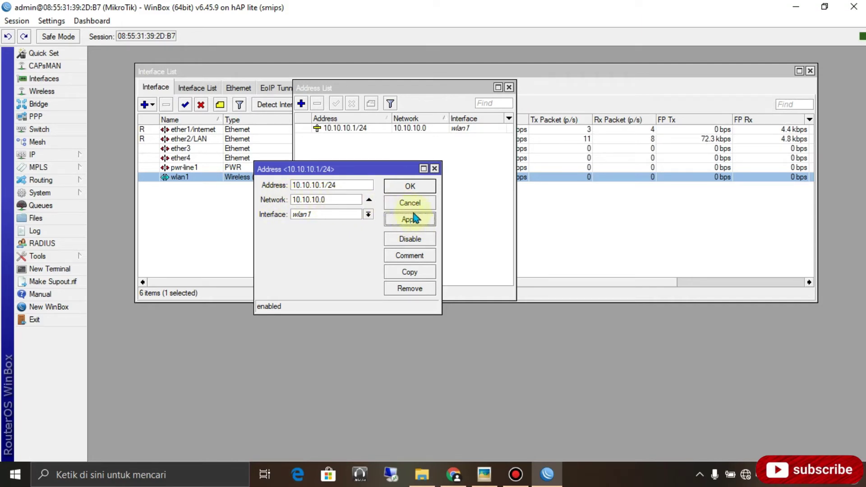
pyautogui.click(409, 186)
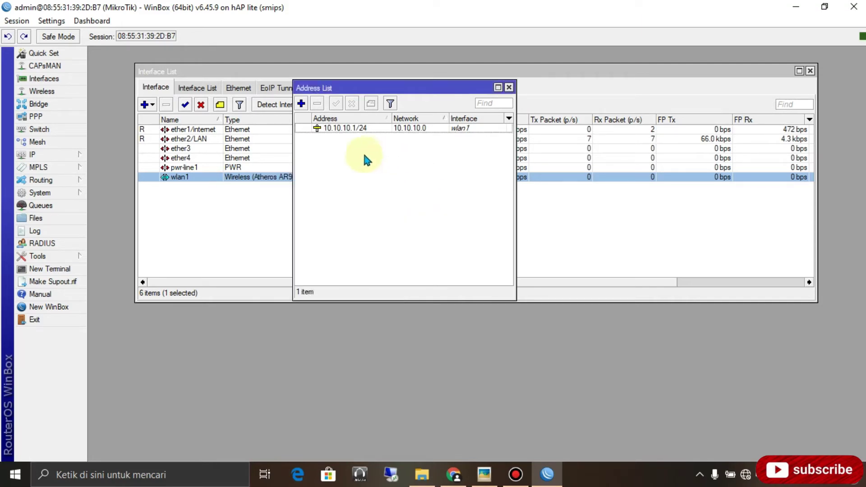
# Add a DHCP client on ether1/internet and check it receives 192.168.100.9/24 in the address list.
pyautogui.click(54, 155)
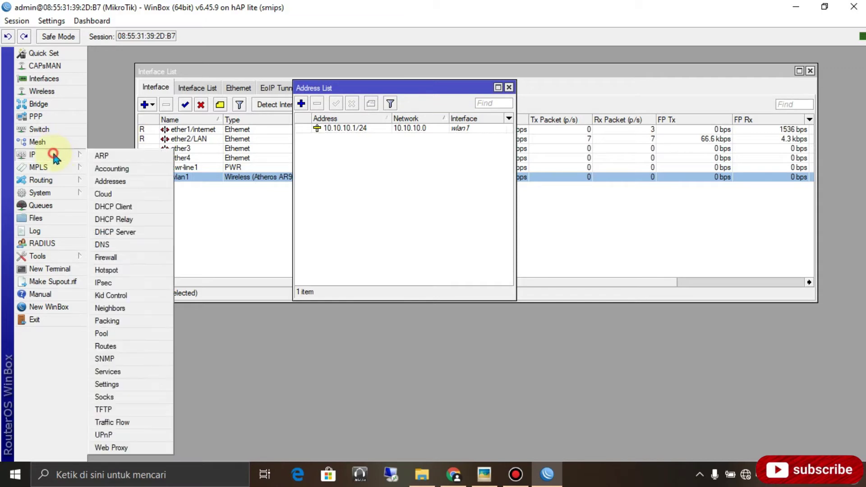
pyautogui.click(114, 206)
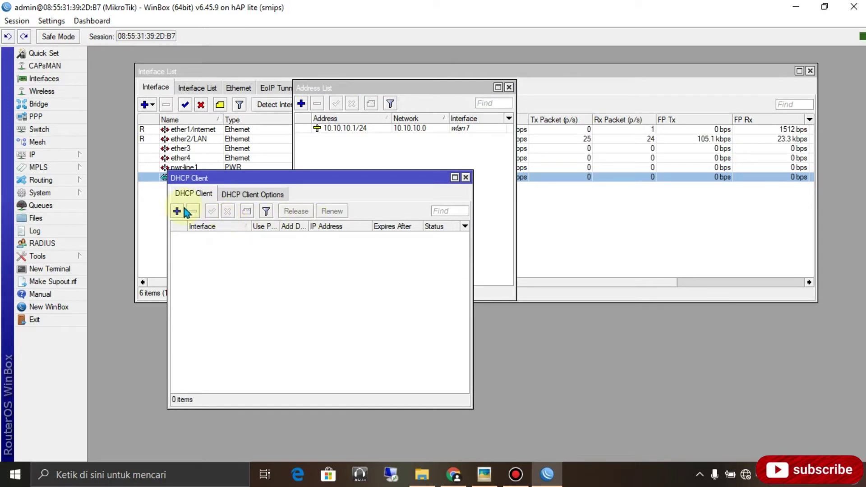
pyautogui.click(176, 211)
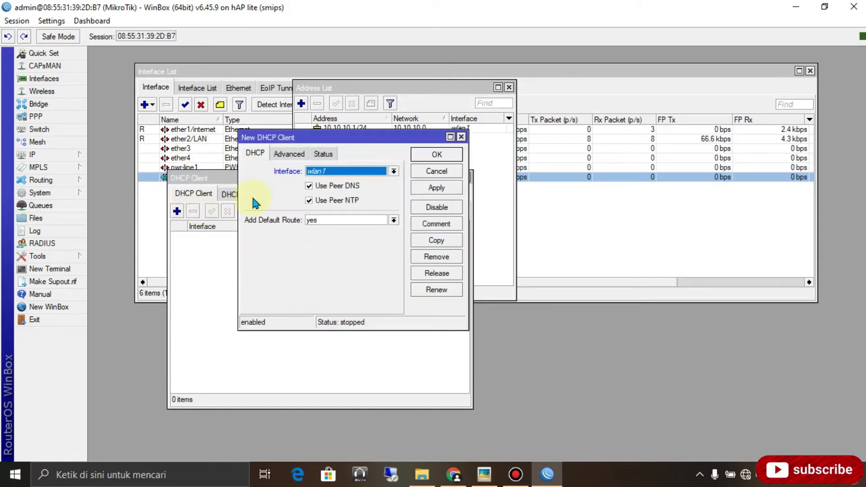
pyautogui.click(365, 171)
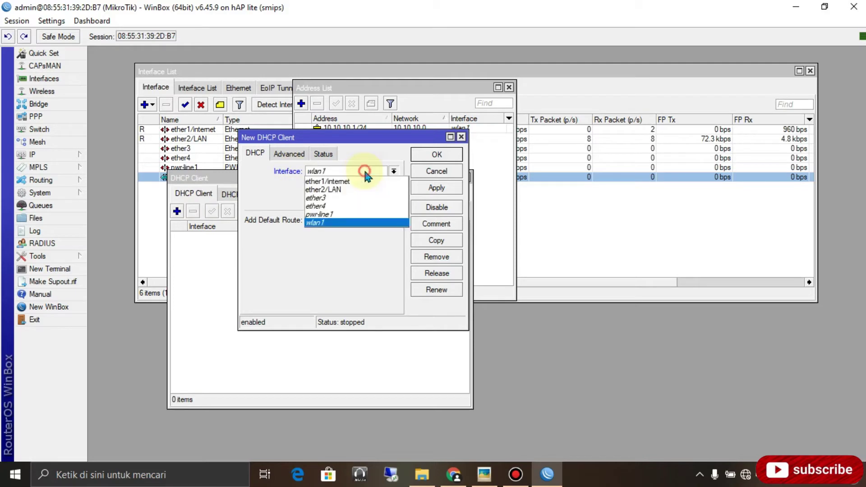
pyautogui.click(363, 180)
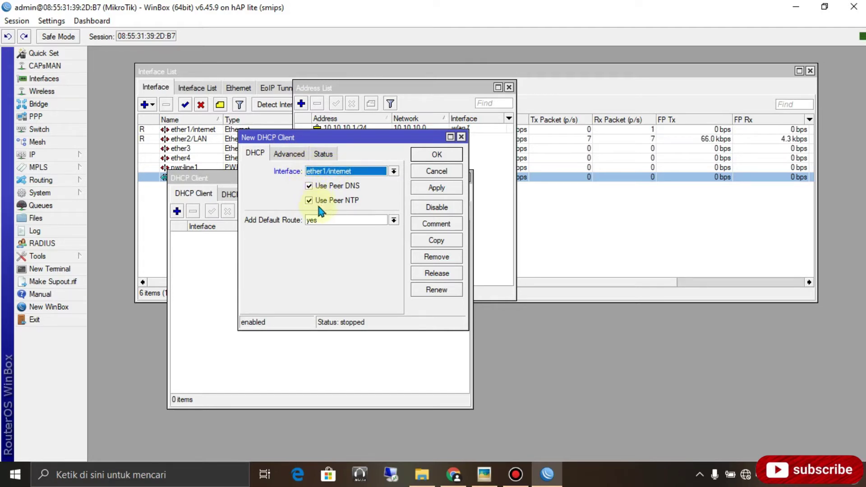
pyautogui.click(436, 193)
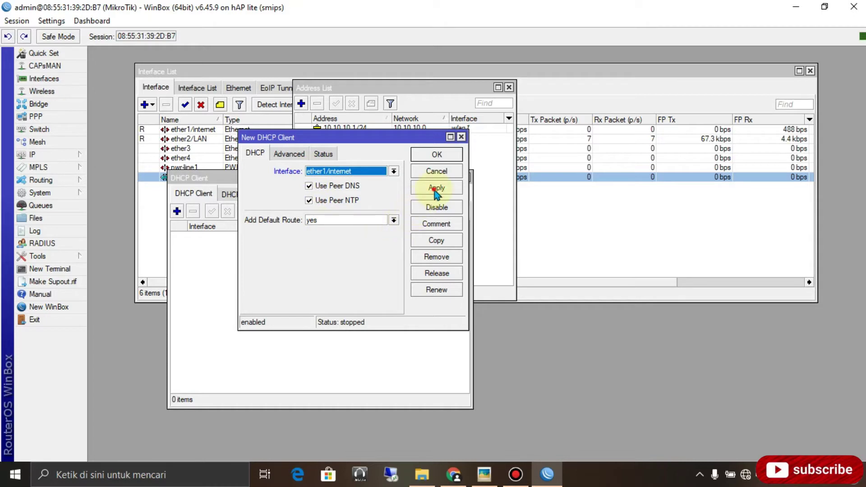
pyautogui.click(437, 154)
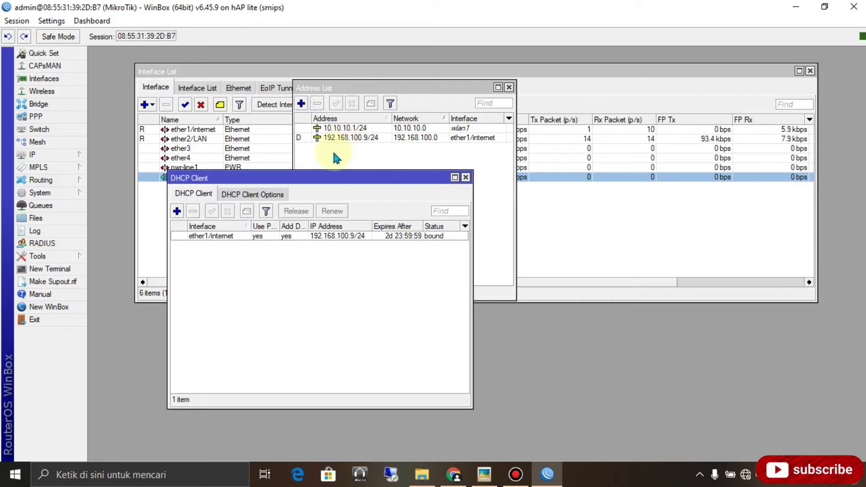
pyautogui.click(354, 153)
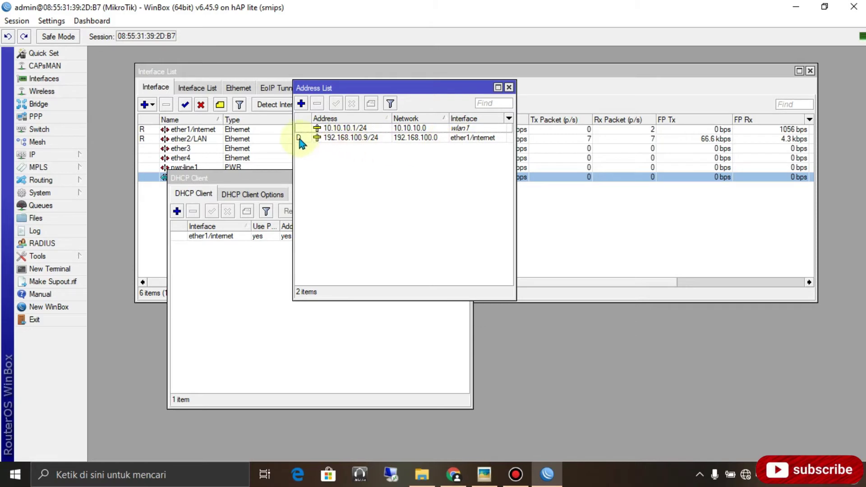
pyautogui.moveTo(301, 142)
pyautogui.moveTo(301, 142)
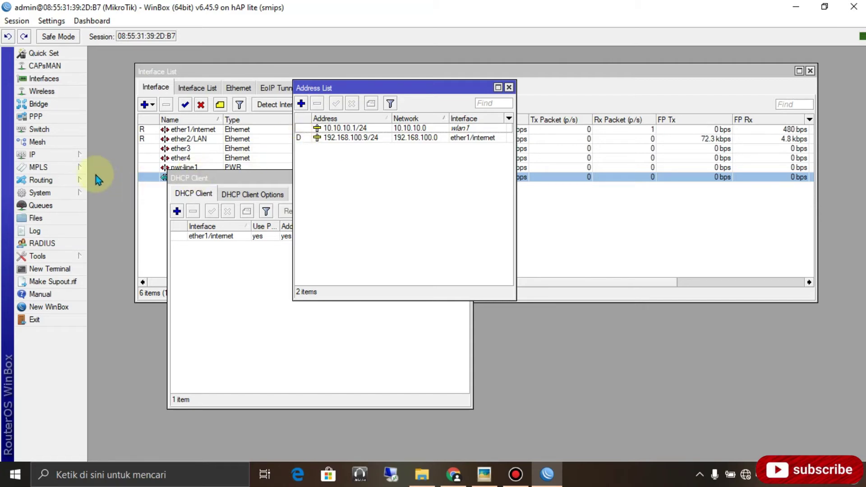
# Set DNS servers 8.8.8.8 and 8.8.4.4 with remote requests allowed, and save.
pyautogui.click(57, 154)
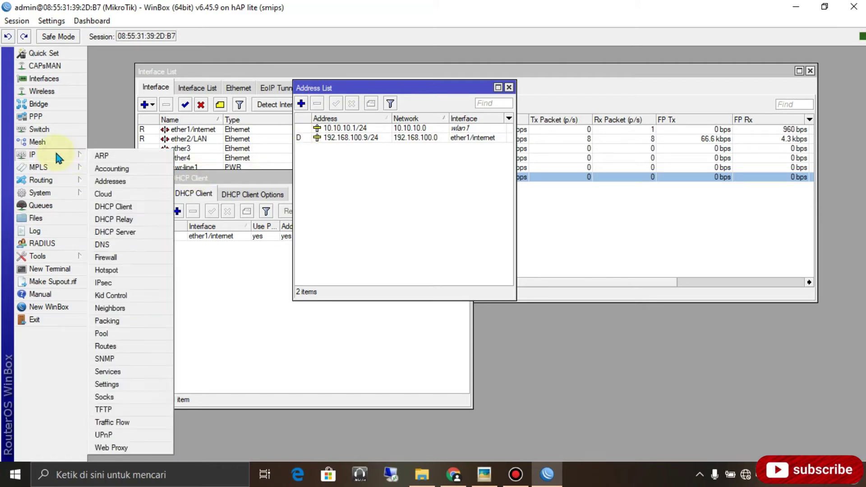
pyautogui.click(112, 246)
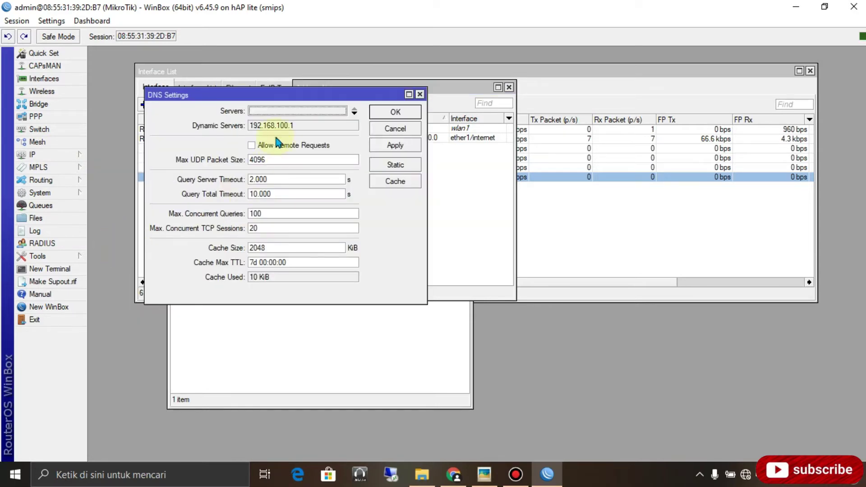
pyautogui.click(259, 112)
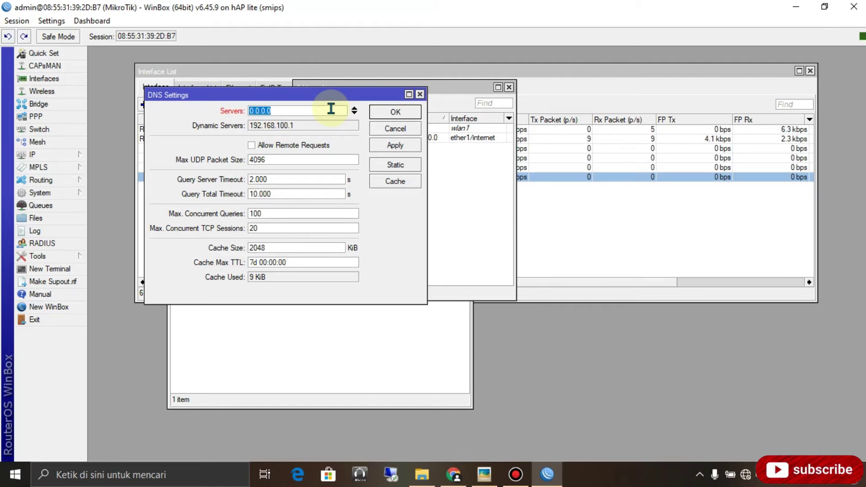
pyautogui.write('8.8.8.8')
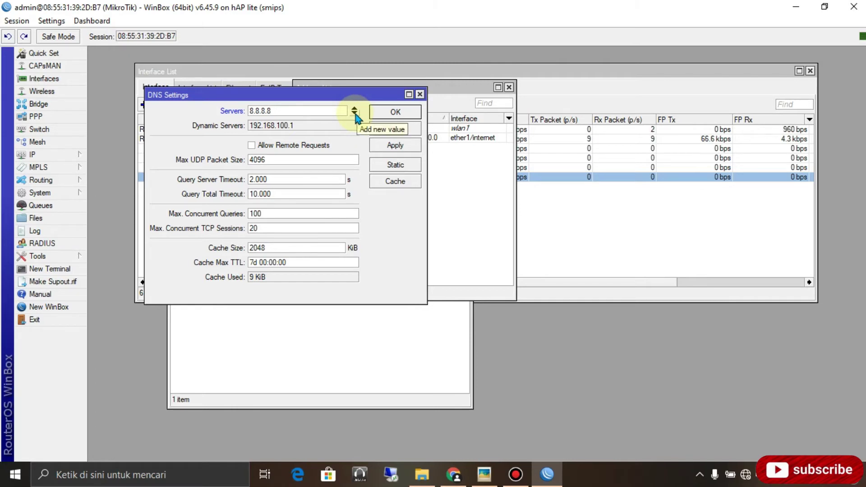
pyautogui.click(356, 115)
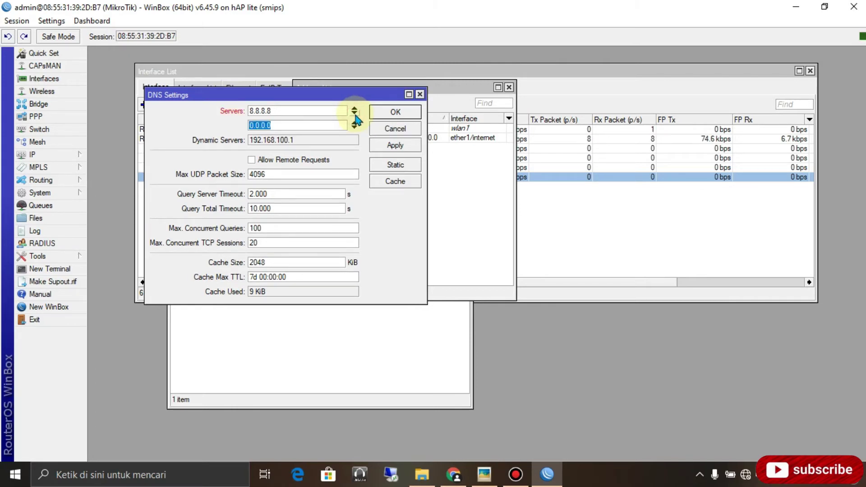
pyautogui.write('8.8.')
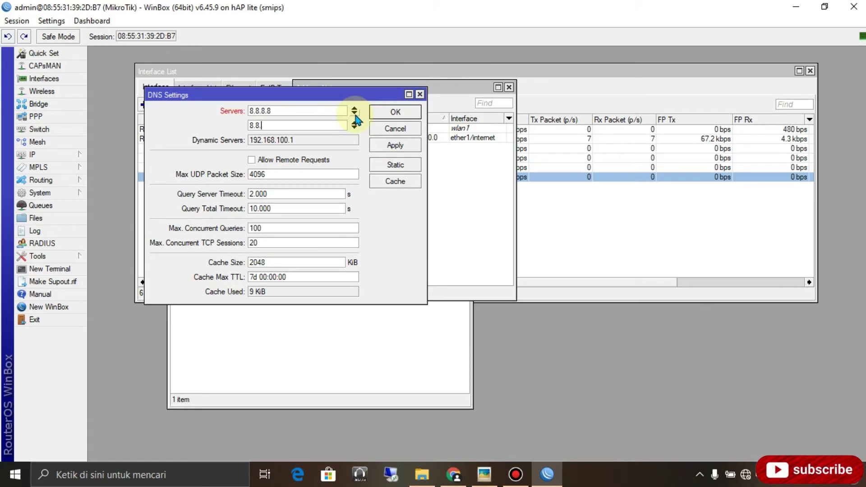
pyautogui.write('4.4')
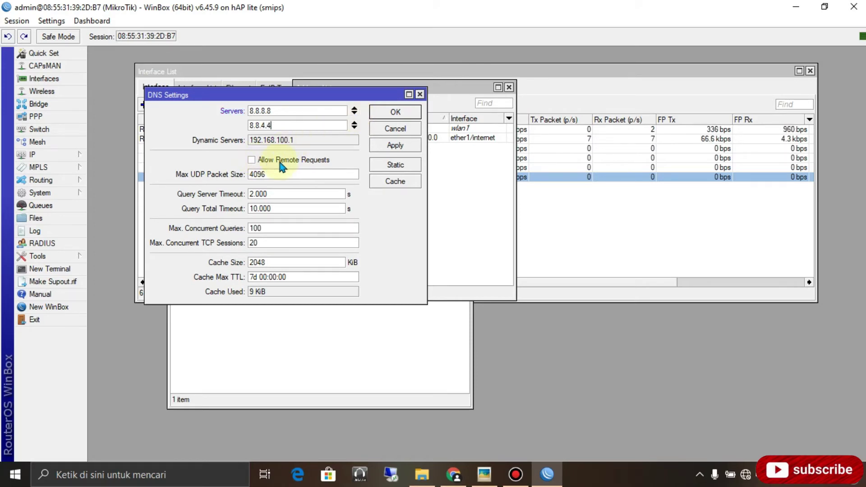
pyautogui.click(303, 163)
pyautogui.click(395, 145)
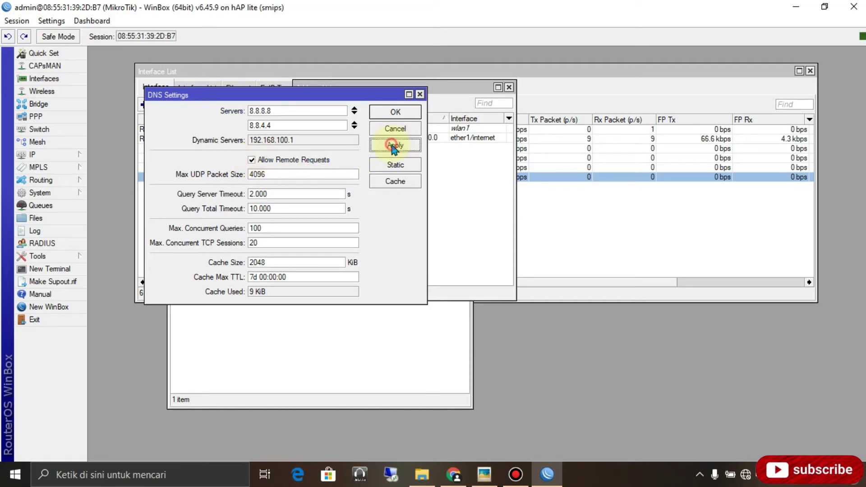
pyautogui.click(399, 112)
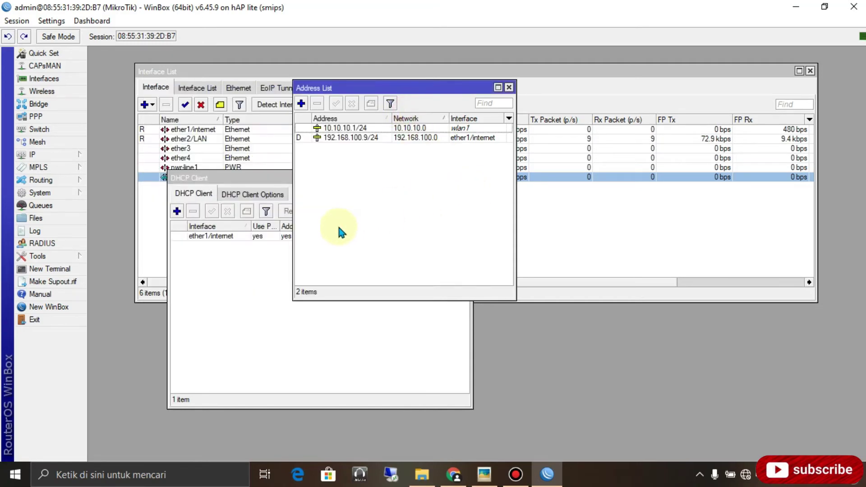
# Open IP > Hotspot and move its window up to show the empty server list.
pyautogui.click(60, 155)
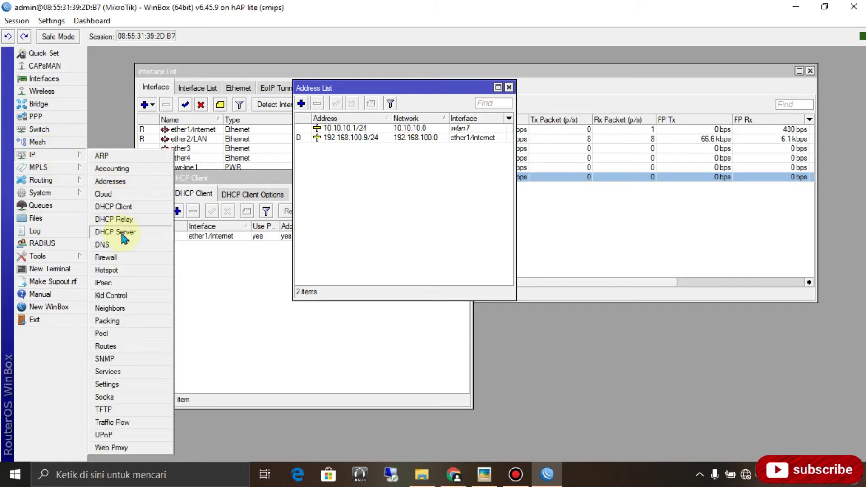
pyautogui.click(118, 271)
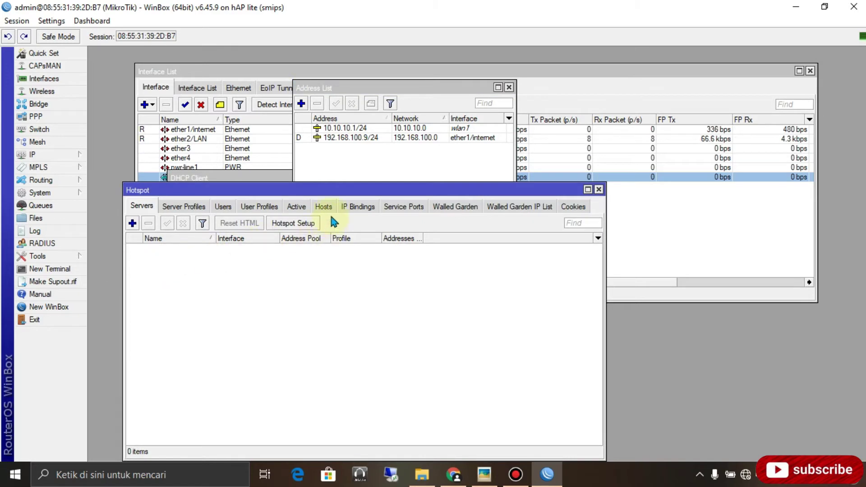
pyautogui.moveTo(339, 190); pyautogui.dragTo(338, 166)
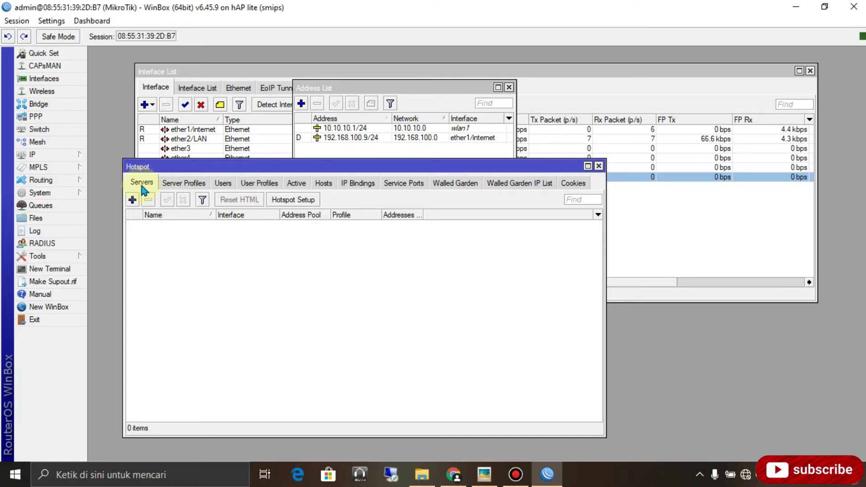
# Start Hotspot Setup on wlan1 and accept local address 10.10.10.1/24 with masquerading.
pyautogui.click(299, 201)
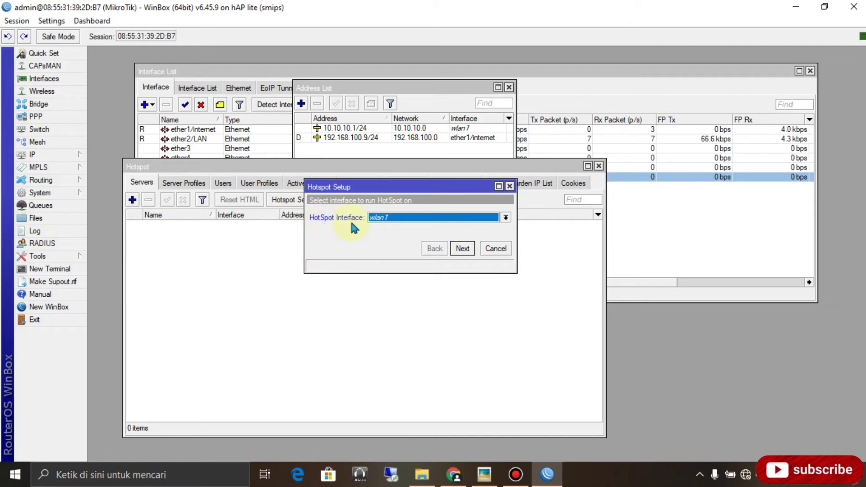
pyautogui.click(402, 219)
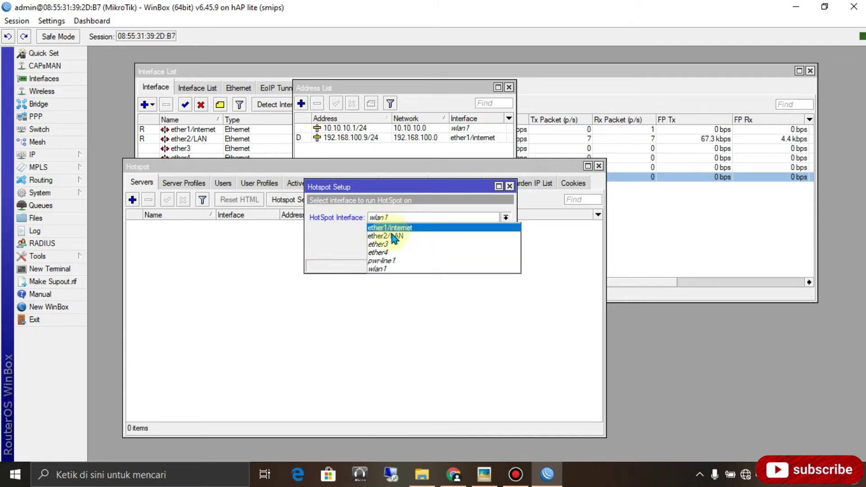
pyautogui.click(392, 269)
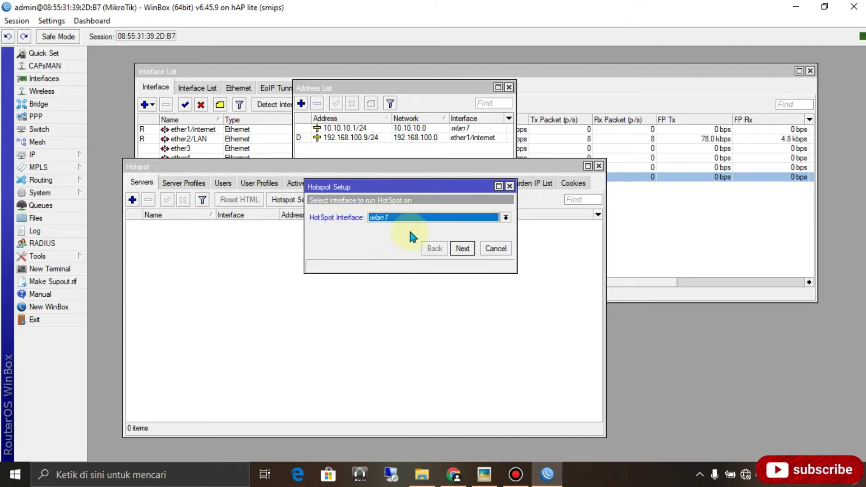
pyautogui.click(462, 248)
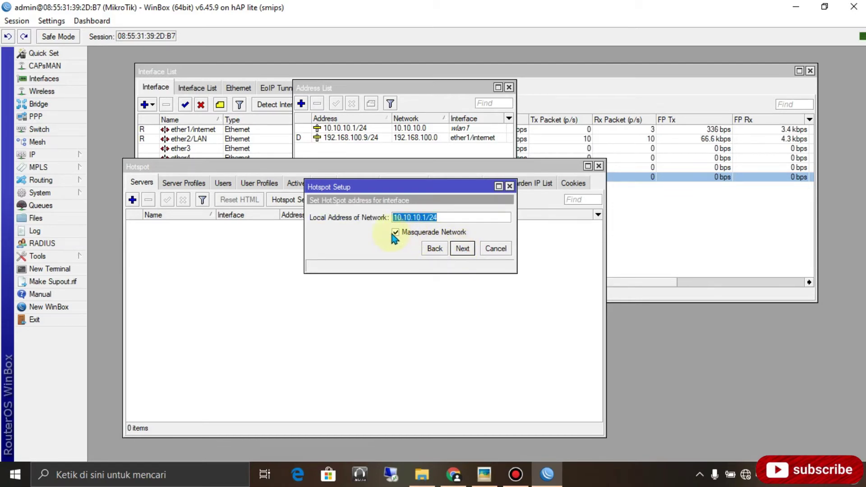
pyautogui.click(463, 249)
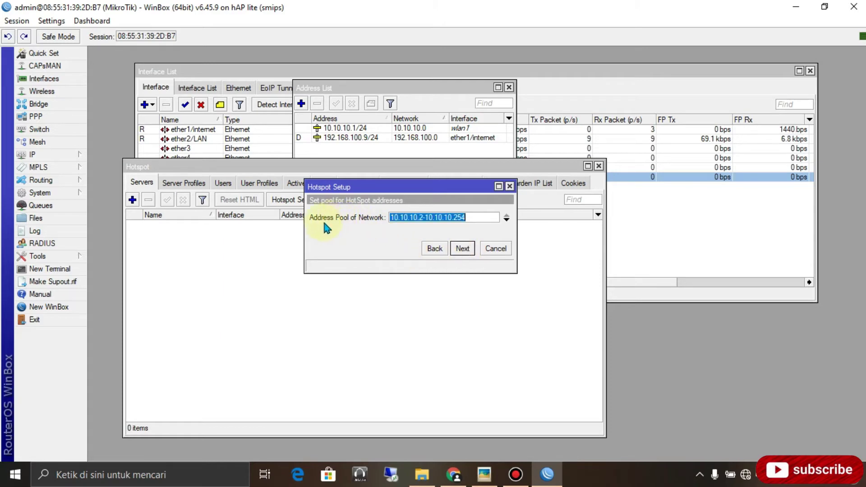
# Set pool 10.10.10.20-10.10.10.254, skip the certificate, keep default SMTP, accept DNS 8.8.8.8/8.8.4.4.
pyautogui.click(420, 219)
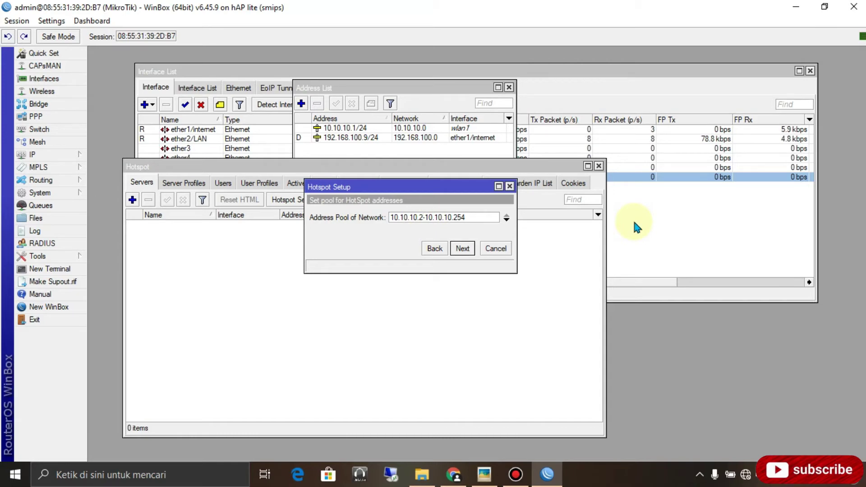
pyautogui.write('0')
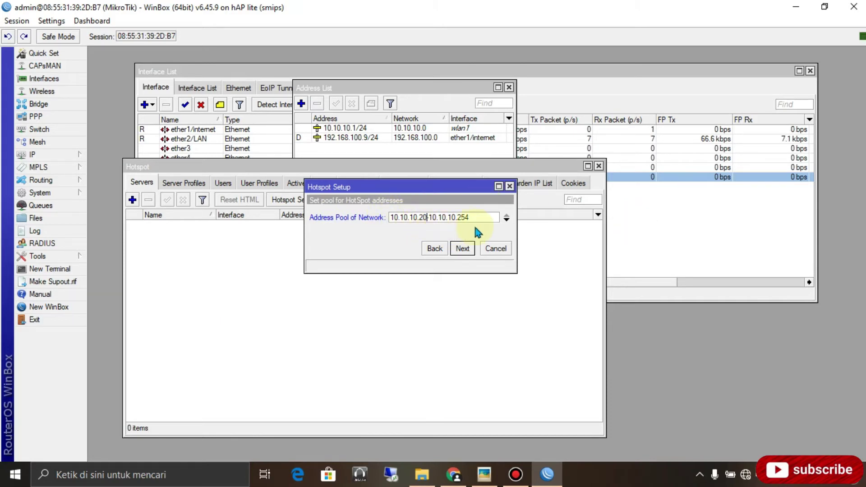
pyautogui.click(462, 249)
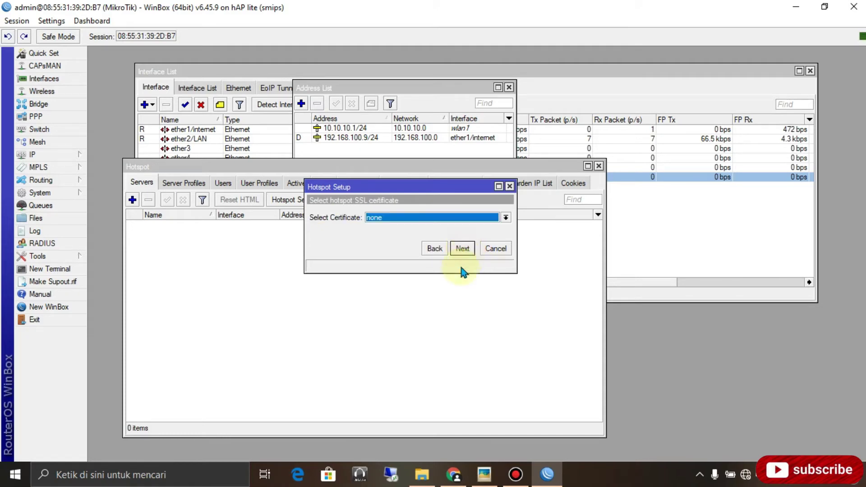
pyautogui.click(462, 249)
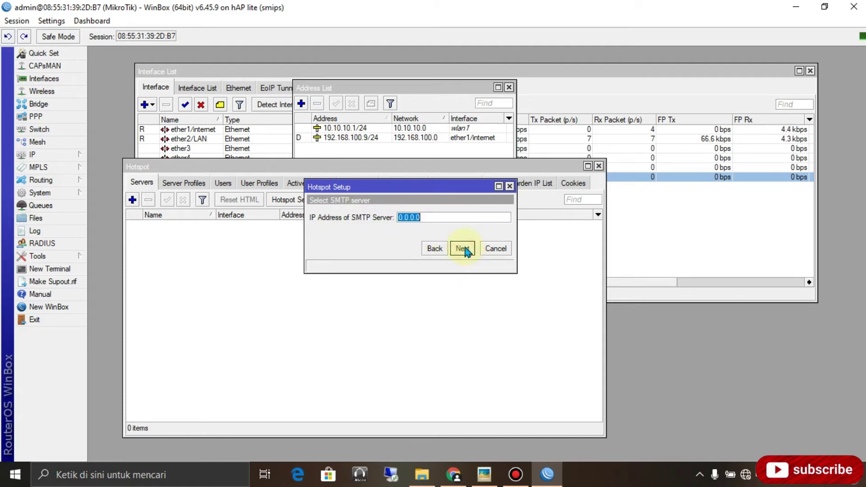
pyautogui.click(464, 248)
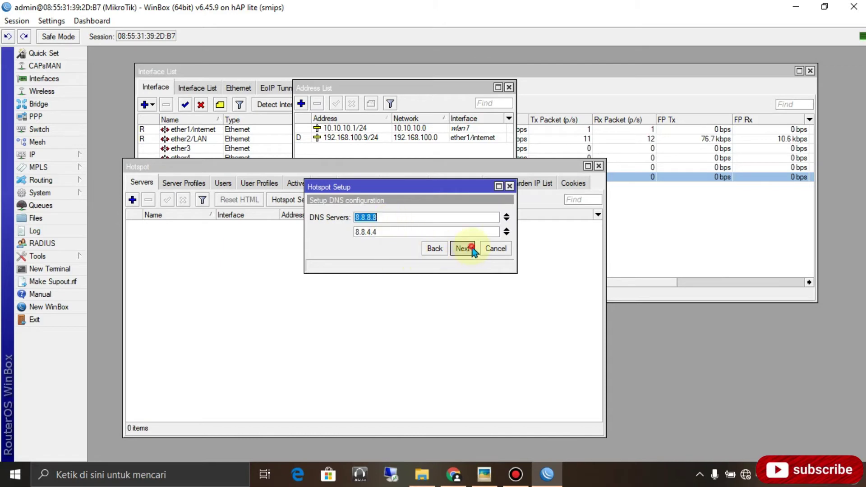
pyautogui.click(463, 249)
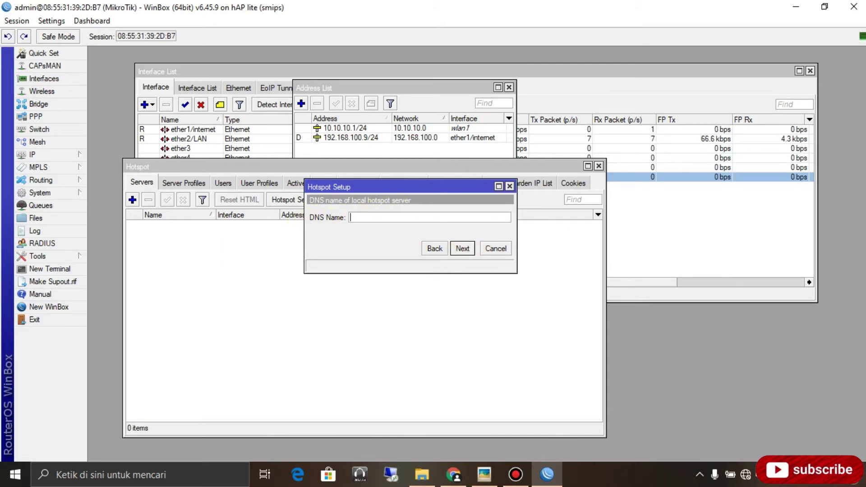
# Enter xpchannel.com as the hotspot DNS name, checking MikroTik TKJ appears among Wi-Fi networks.
pyautogui.write('xpchannel')
pyautogui.click(746, 475)
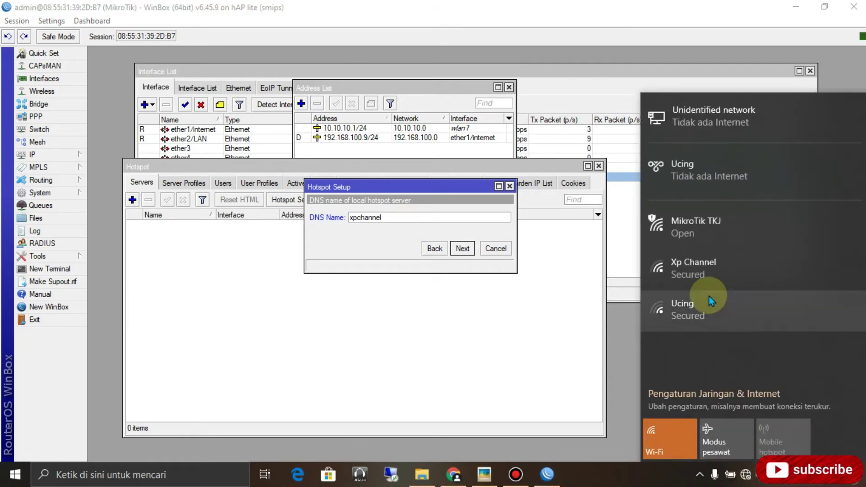
pyautogui.click(704, 233)
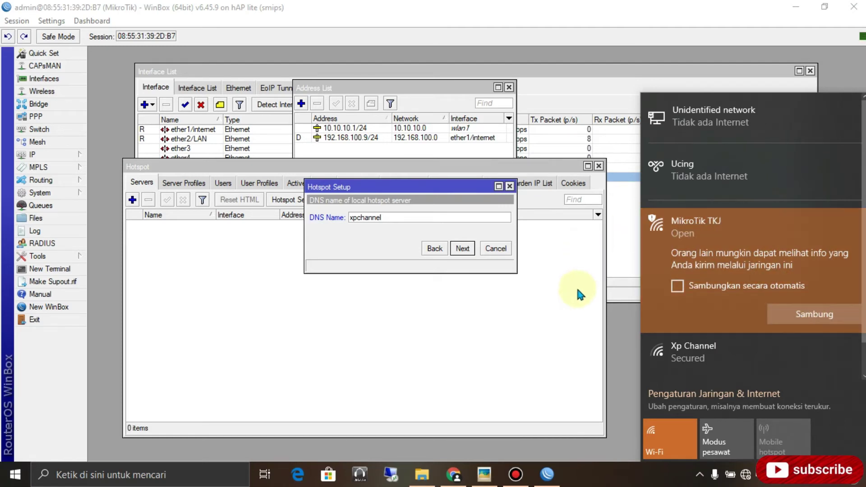
pyautogui.click(396, 217)
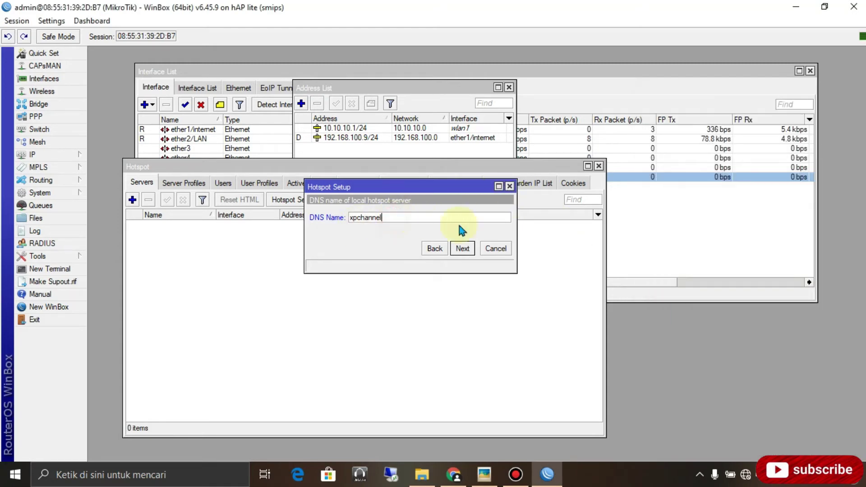
pyautogui.write('.com')
pyautogui.click(463, 251)
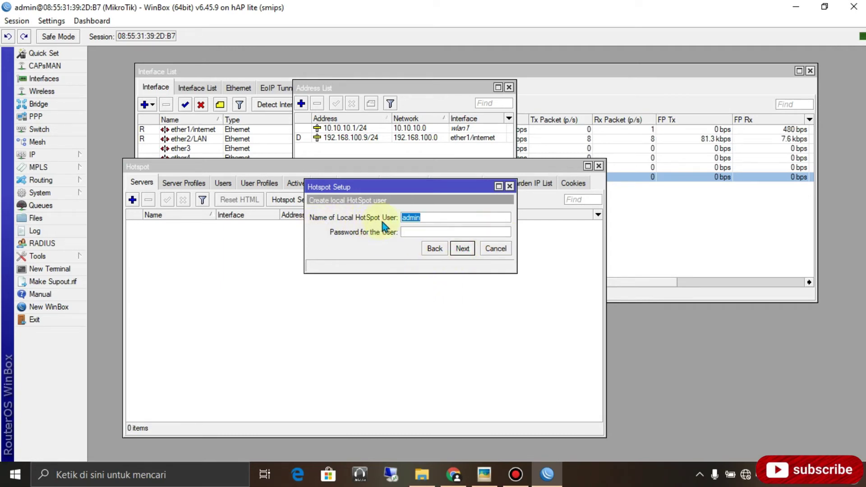
# Create the local hotspot user with the default name and a password, then finish setup.
pyautogui.click(433, 218)
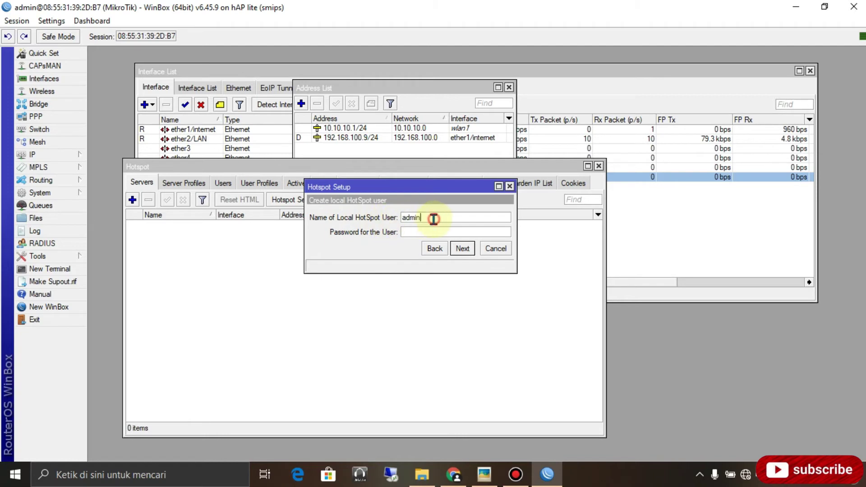
pyautogui.click(411, 231)
pyautogui.write('admi')
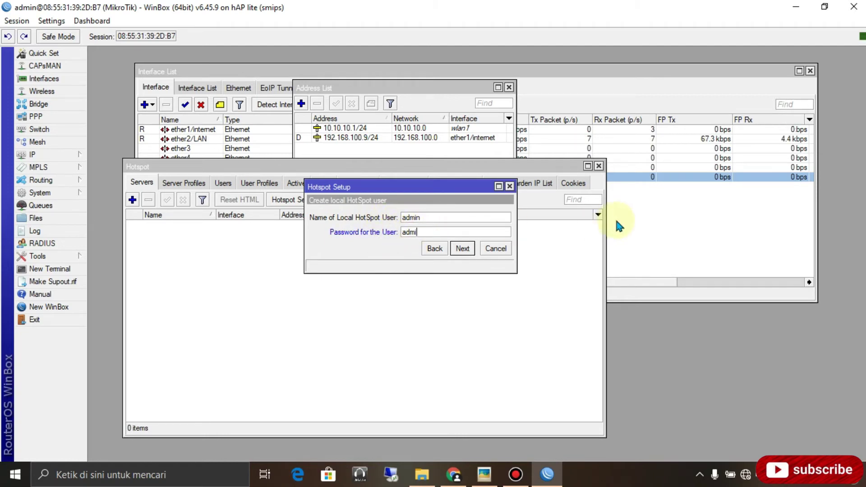
pyautogui.write('n123')
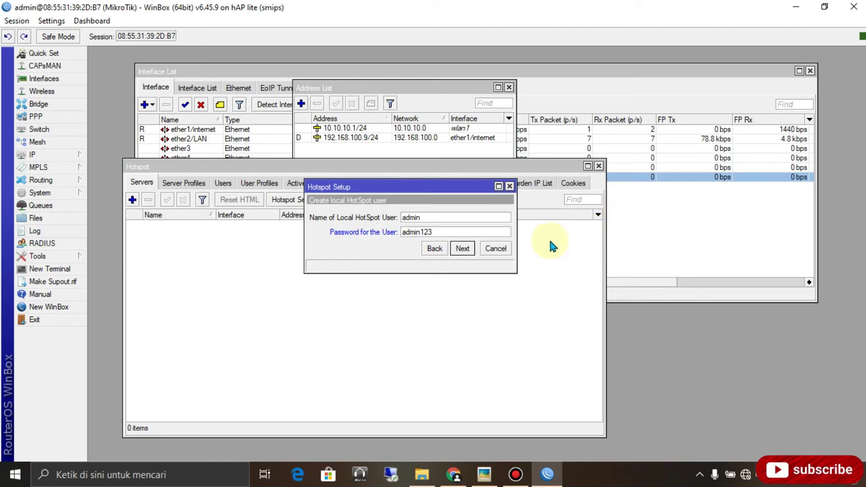
pyautogui.click(463, 249)
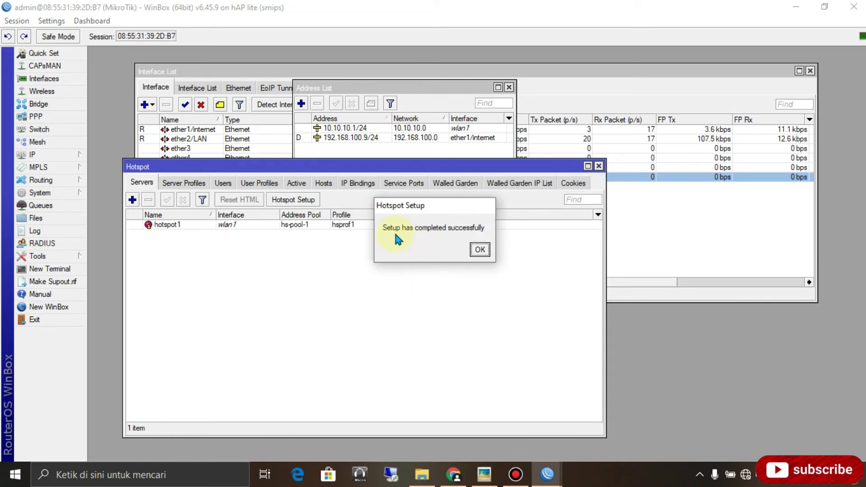
pyautogui.click(479, 249)
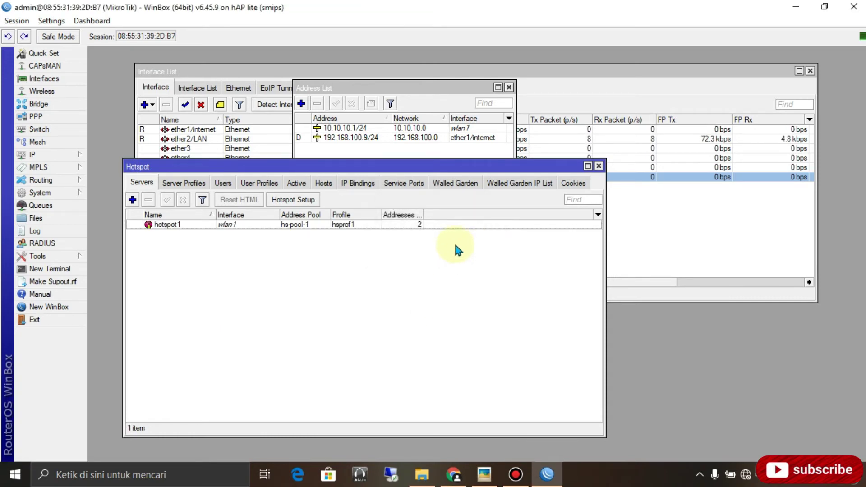
# Ping google.com from the router terminal, getting replies from 216.239.38.120 at about 19–20 ms.
pyautogui.click(65, 273)
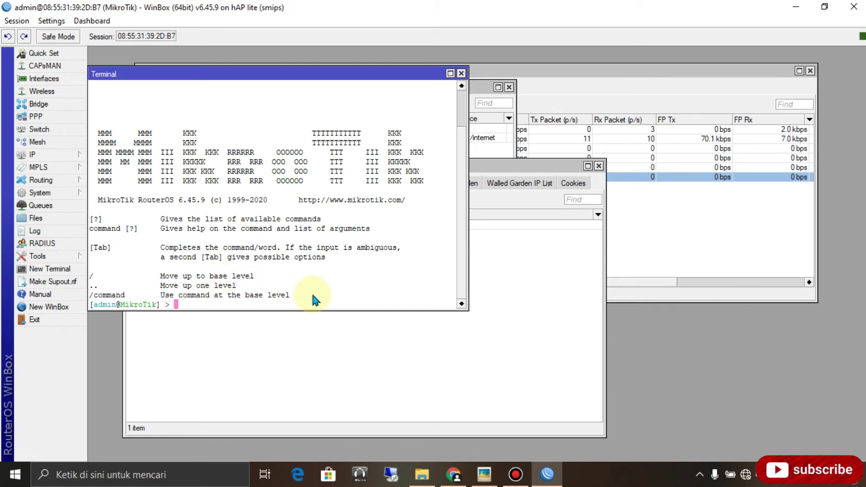
pyautogui.write('ping ')
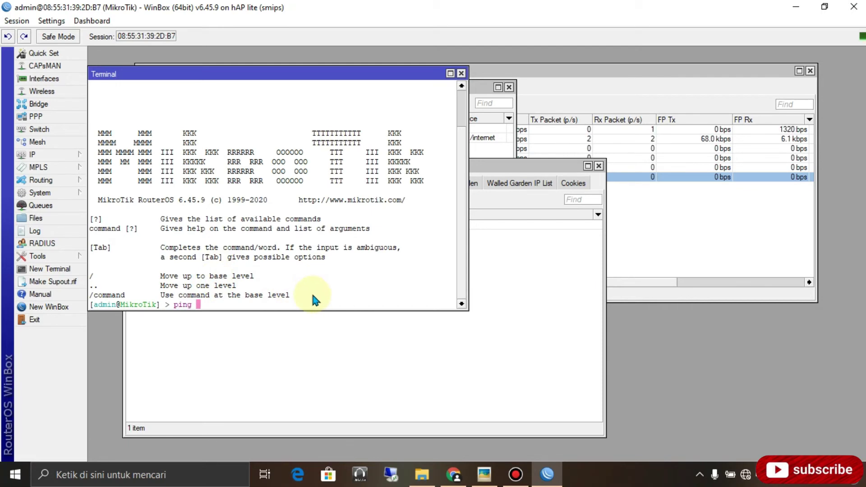
pyautogui.write('google')
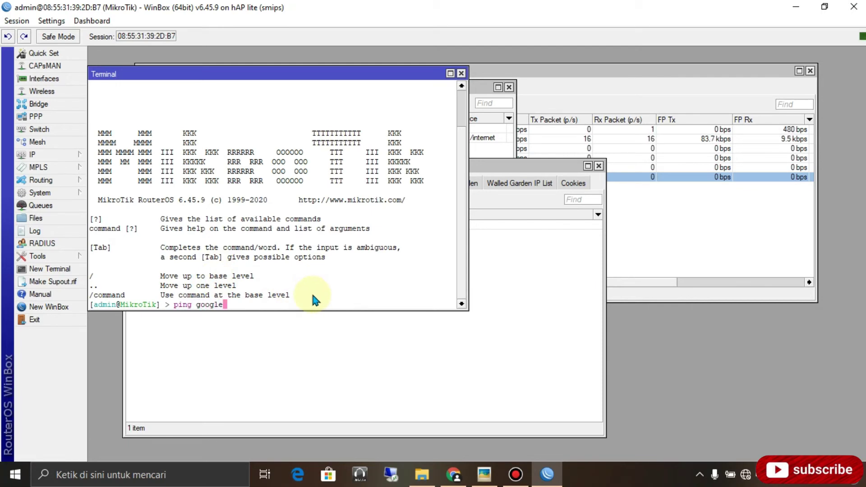
pyautogui.write('.com')
pyautogui.press('Return')
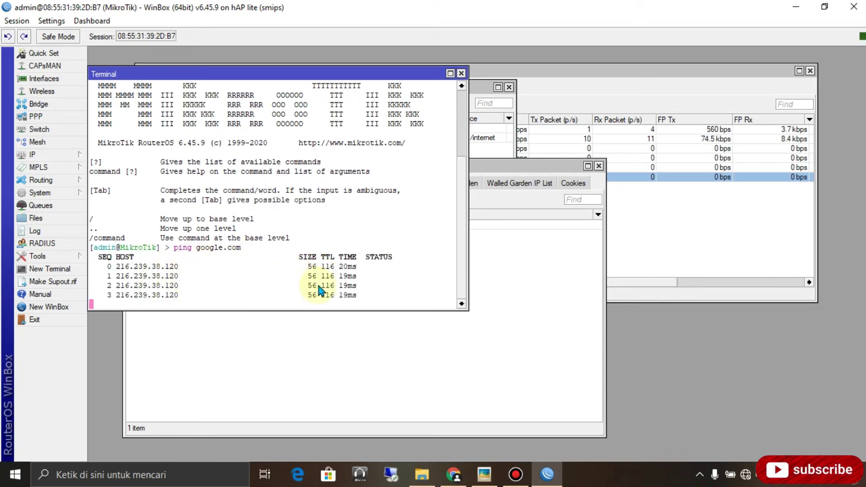
# Close the terminal and review hsprof1's HTTP CHAP and cookie login settings, then return to Servers.
pyautogui.click(462, 73)
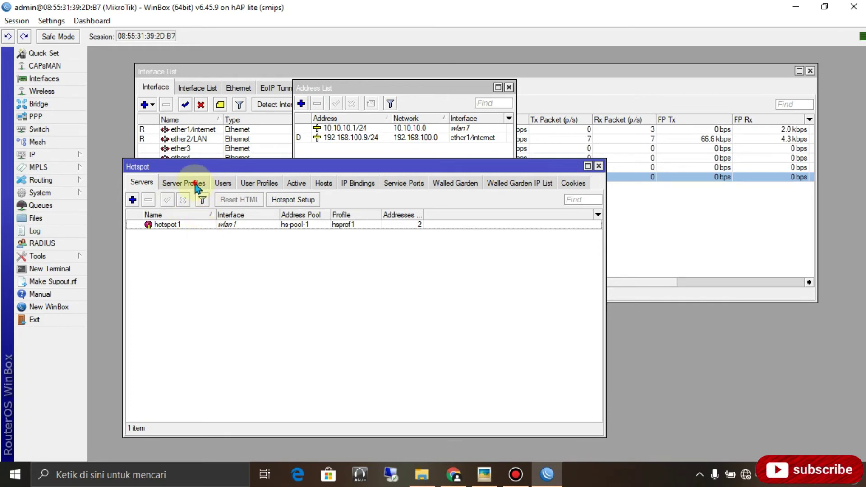
pyautogui.click(197, 185)
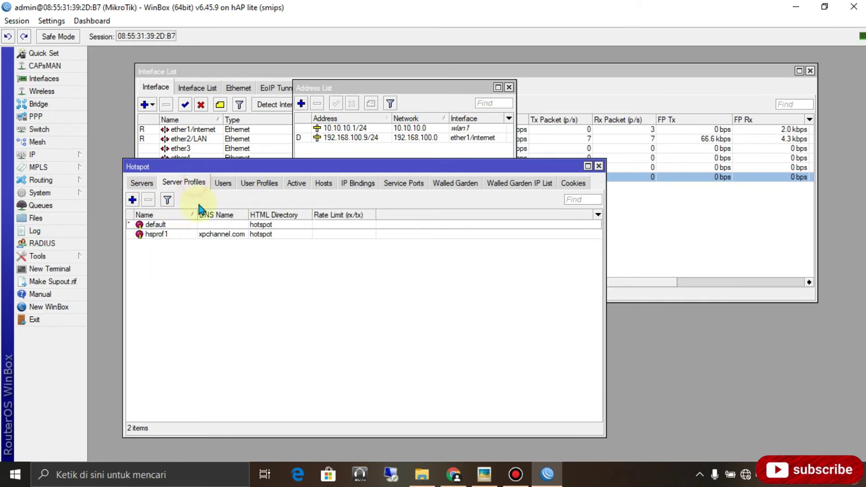
pyautogui.doubleClick(222, 235)
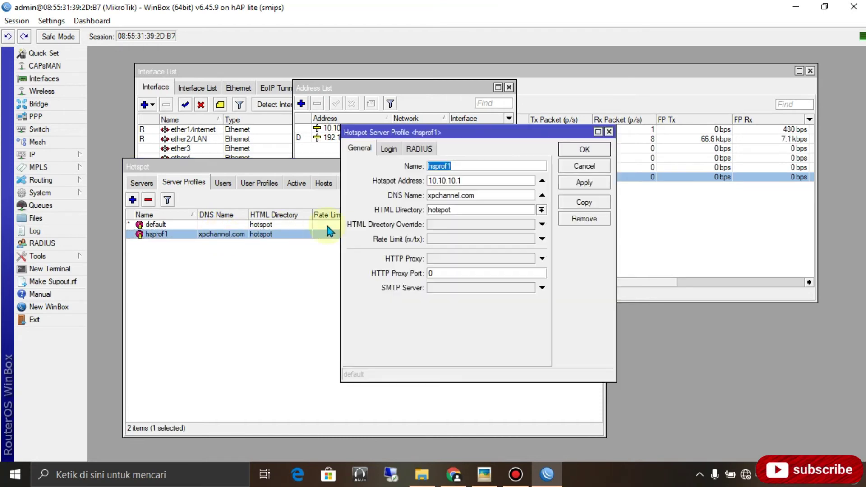
pyautogui.click(389, 148)
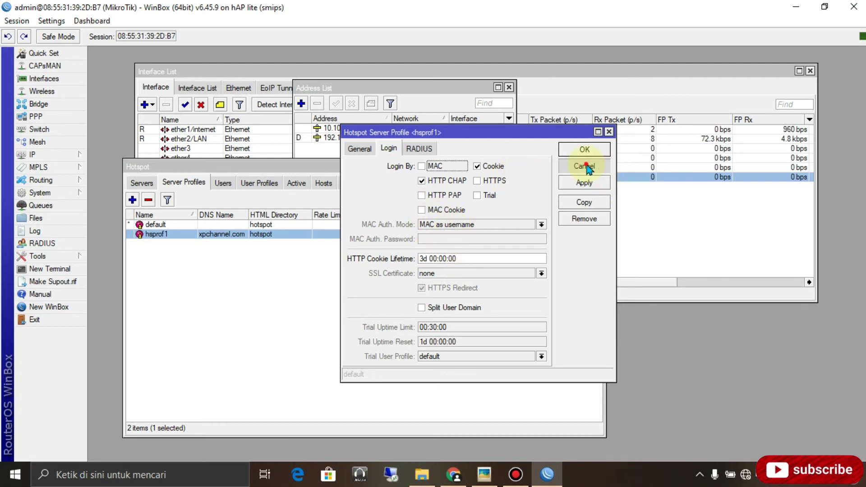
pyautogui.click(584, 168)
pyautogui.click(141, 182)
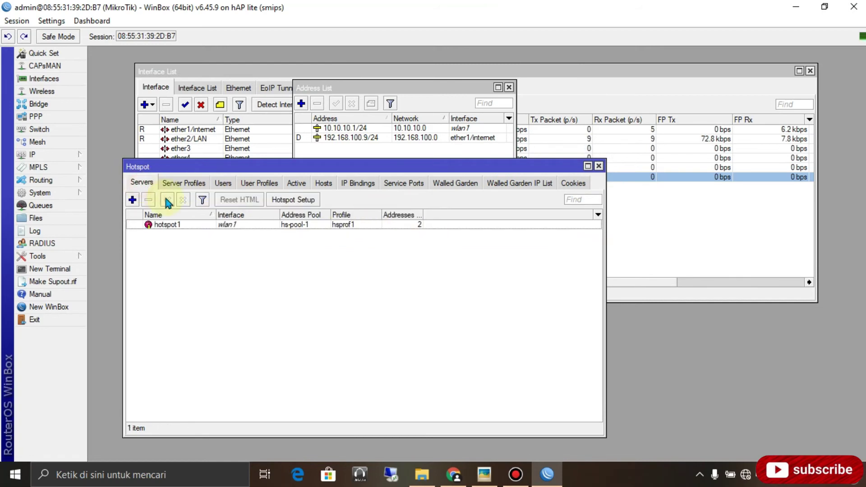
# Connect the laptop to the open MikroTik TKJ Wi-Fi network.
pyautogui.click(745, 475)
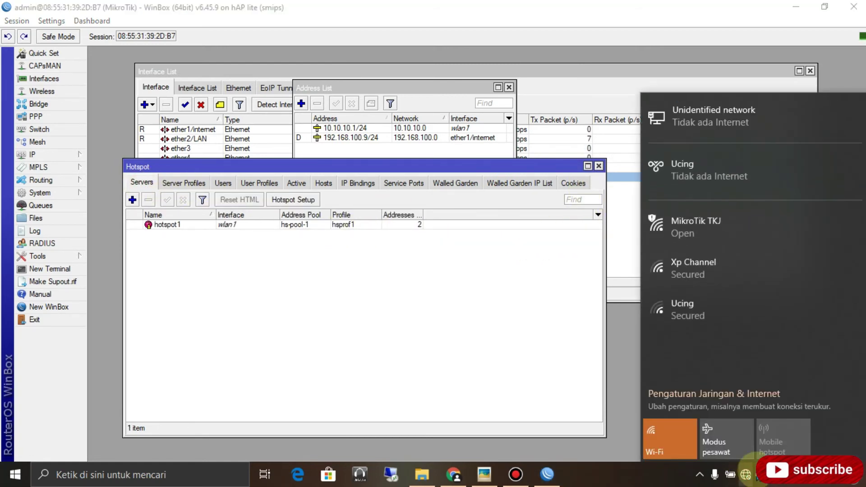
pyautogui.click(728, 225)
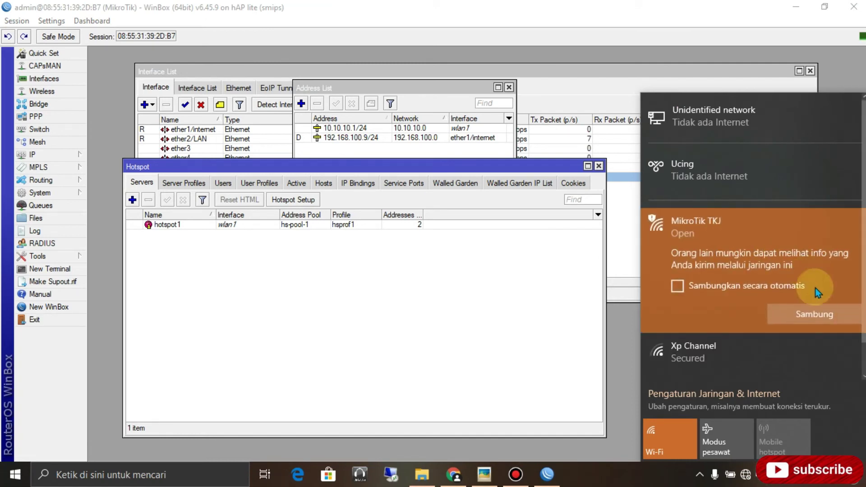
pyautogui.click(805, 314)
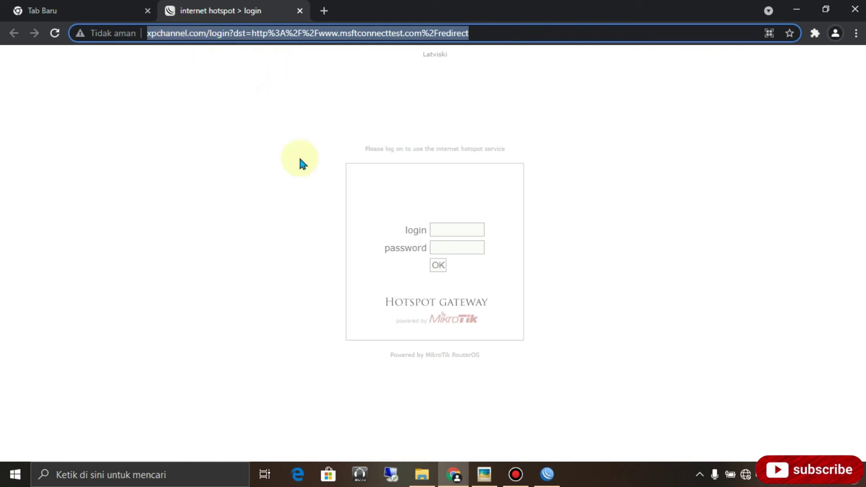
# Log in on the hotspot page with the hotspot username and password, declining to save the password.
pyautogui.click(440, 231)
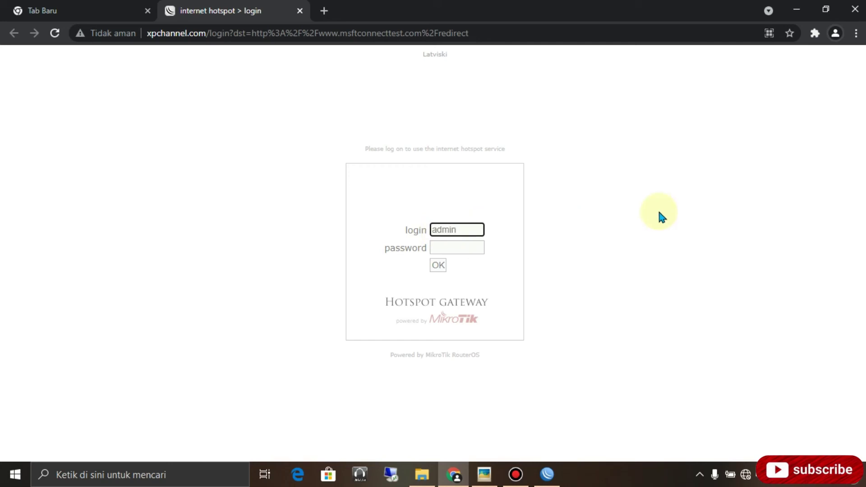
pyautogui.press('Tab')
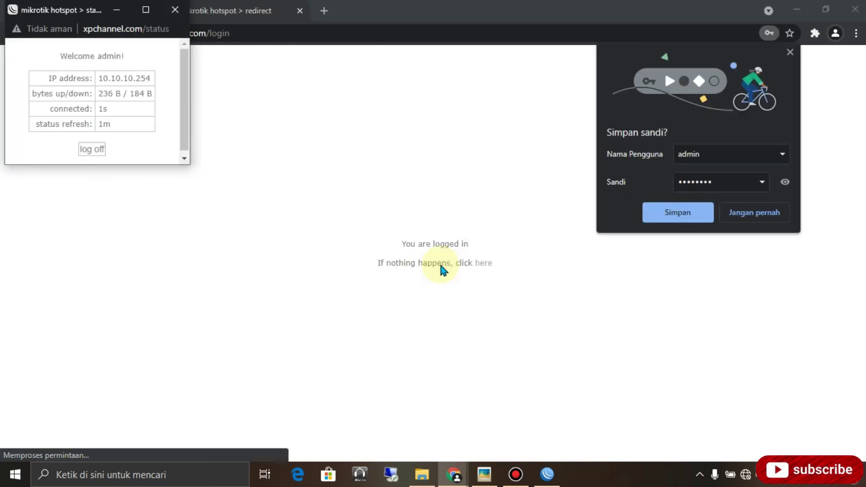
pyautogui.click(736, 219)
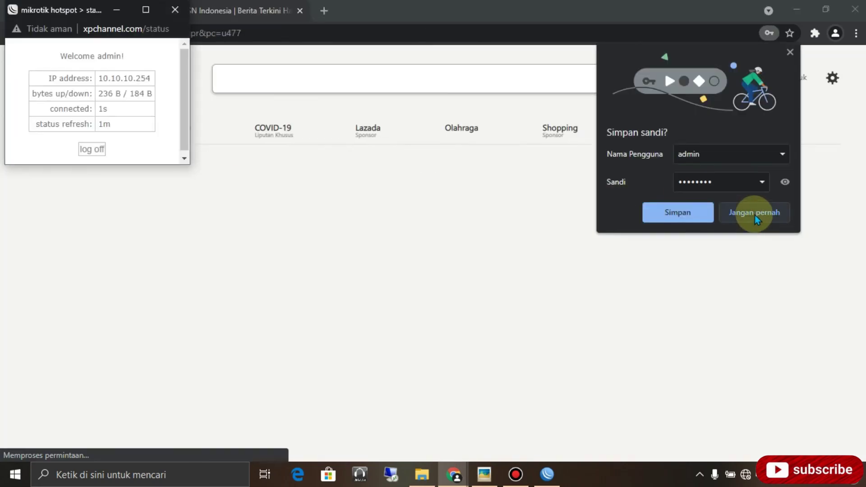
pyautogui.click(754, 215)
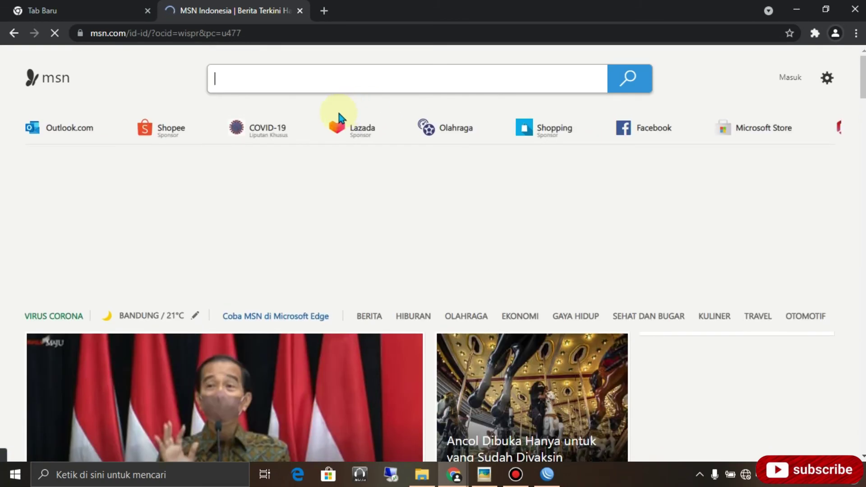
# Search Google for 'youtube' from the address bar and open youtube.com from the results.
pyautogui.click(177, 33)
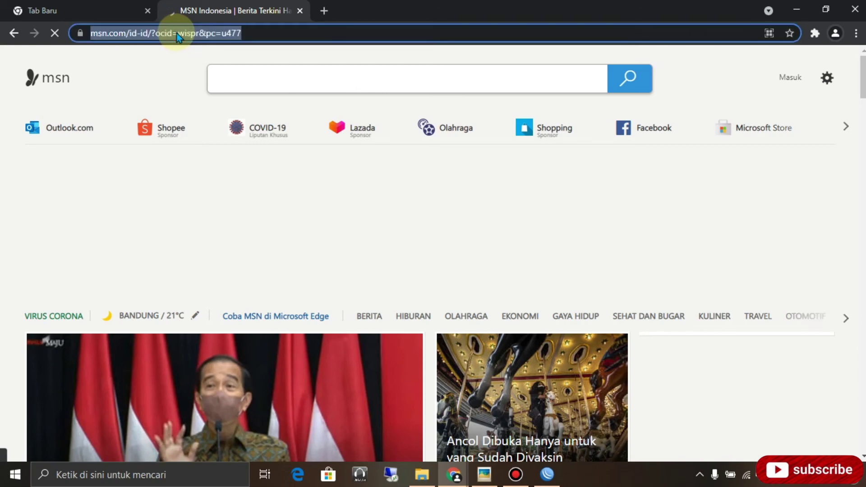
pyautogui.write('youtu')
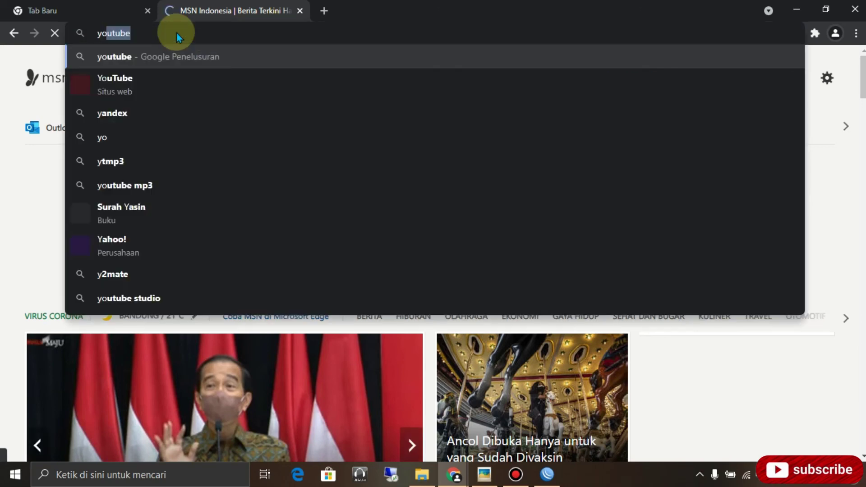
pyautogui.write('be')
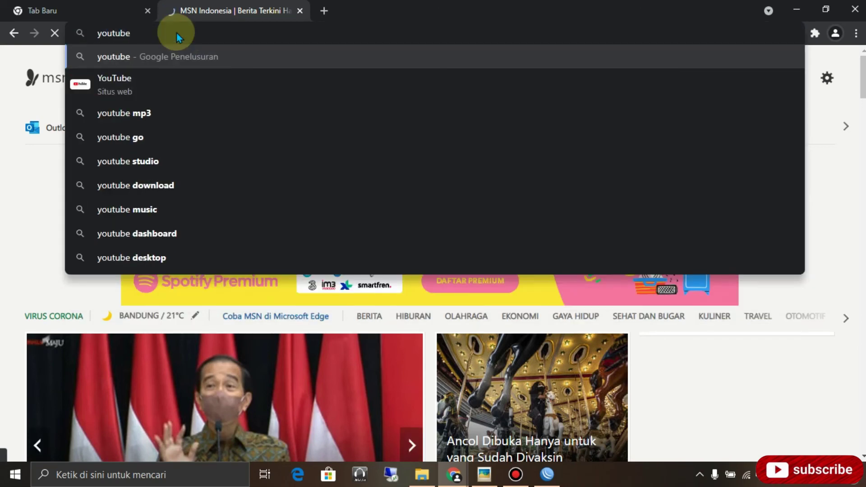
pyautogui.press('Return')
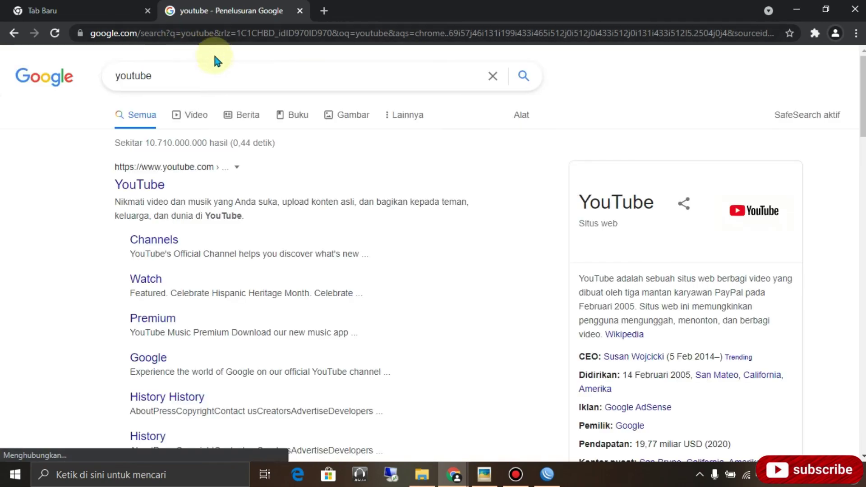
pyautogui.click(146, 190)
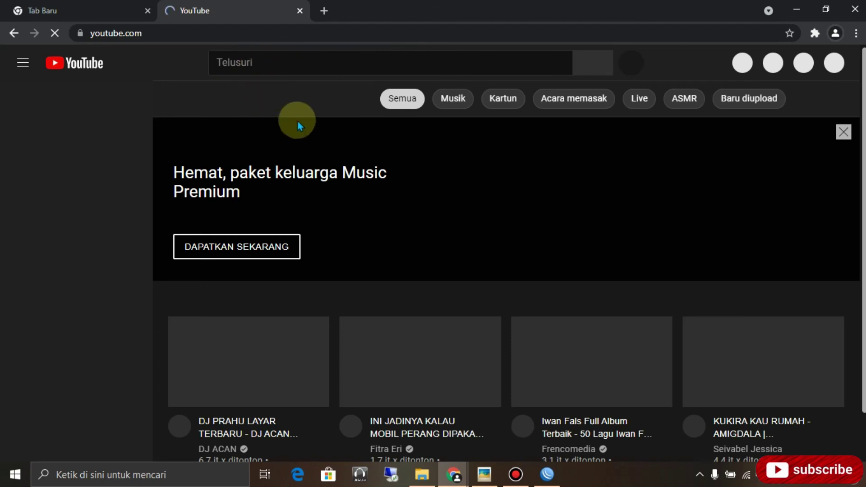
# Search YouTube for 'xp channel' and open the Xp Channel page.
pyautogui.click(255, 62)
pyautogui.write('xp')
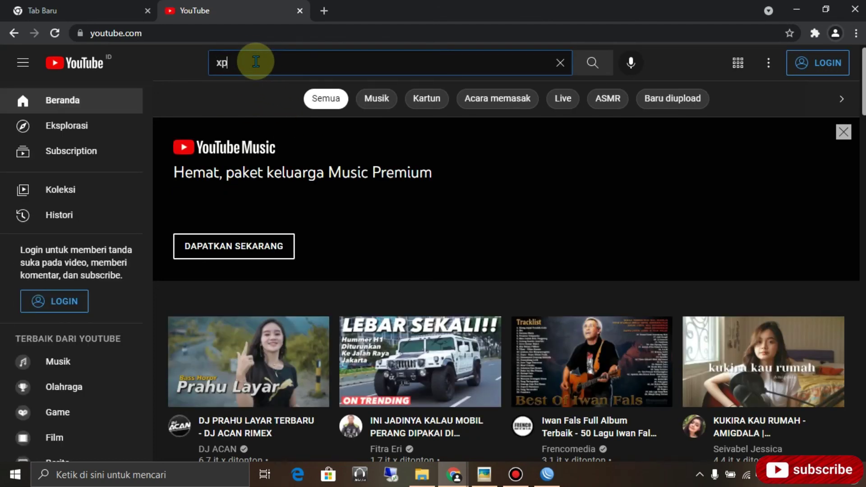
pyautogui.write(' ch')
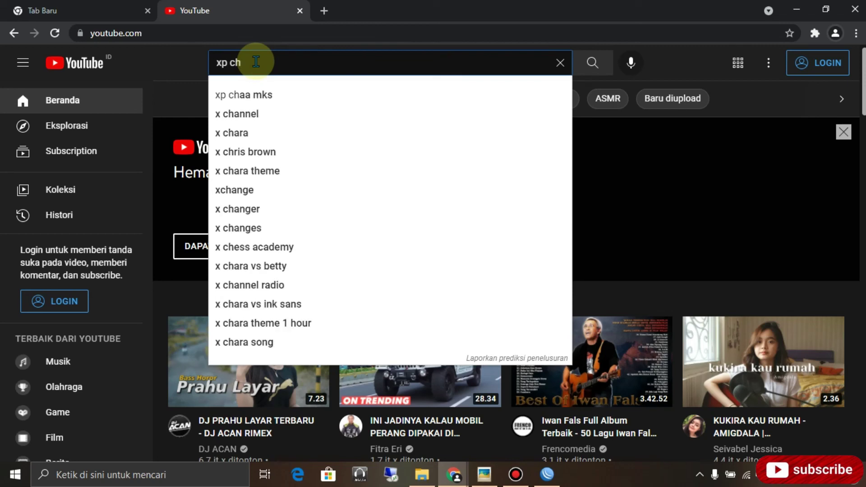
pyautogui.write('annel')
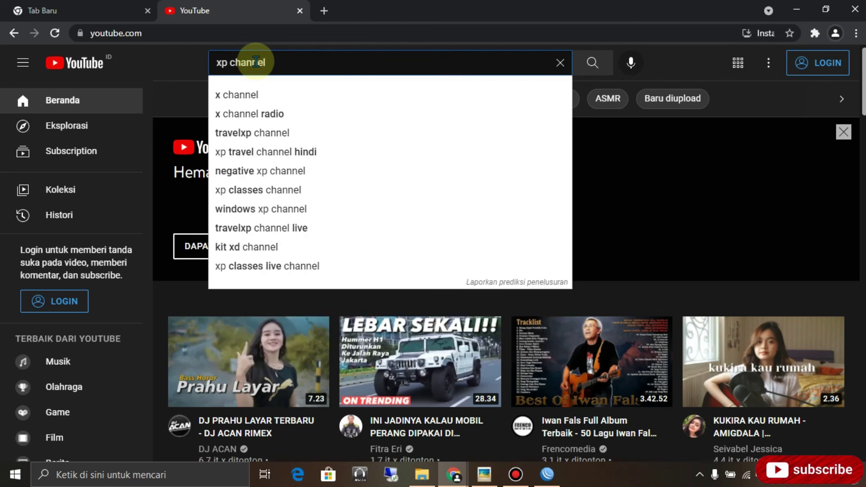
pyautogui.press('Return')
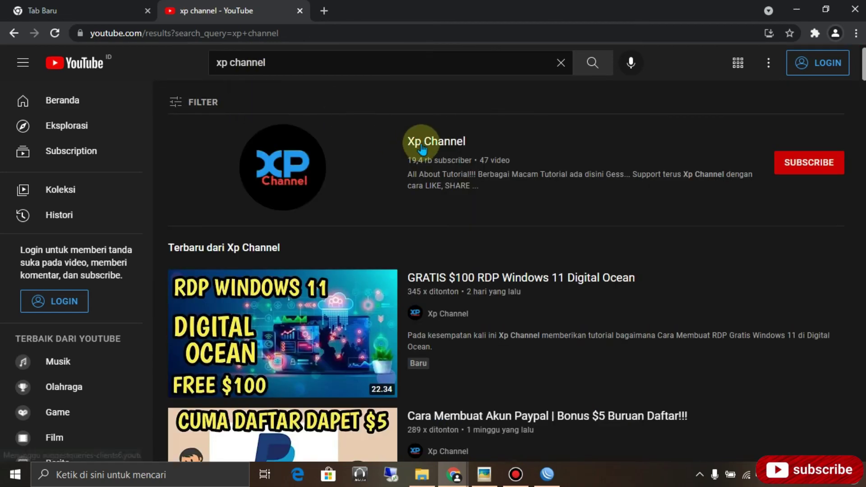
pyautogui.click(412, 141)
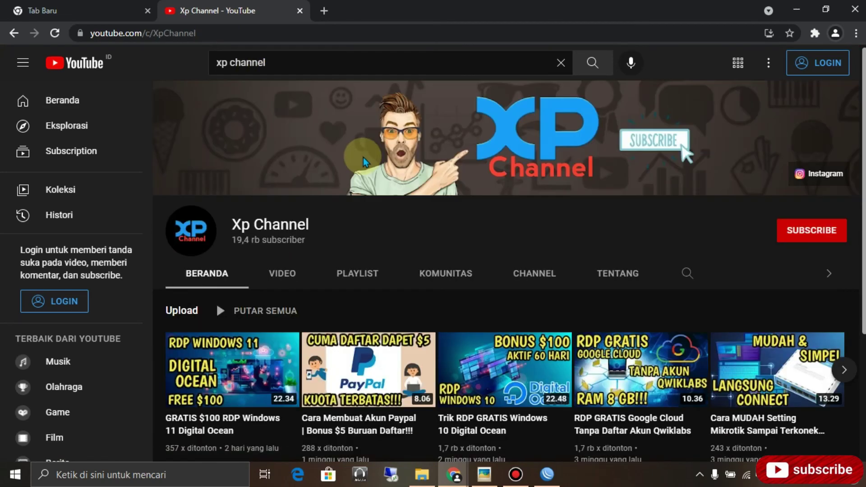
# Play the channel's 'Cara MUDAH Setting Mikrotik Sampai Terkoneksi Ke Internet' video from its VIDEO list.
pyautogui.click(281, 273)
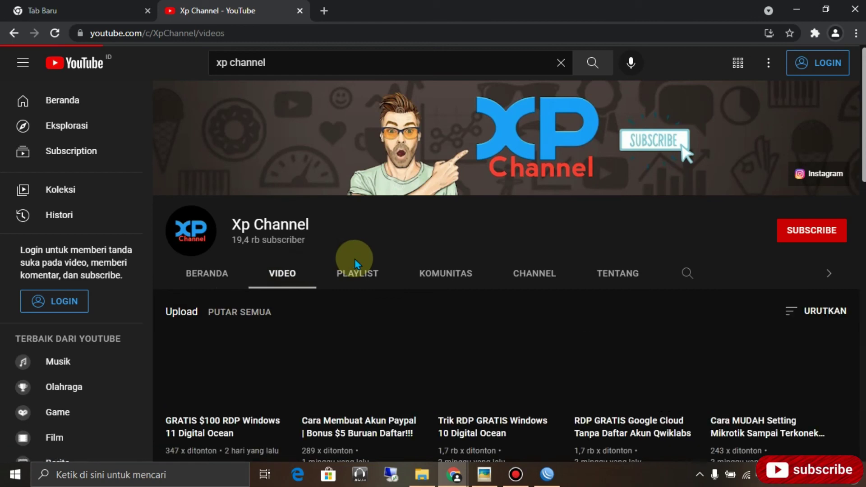
pyautogui.scroll(-2, 381, 244)
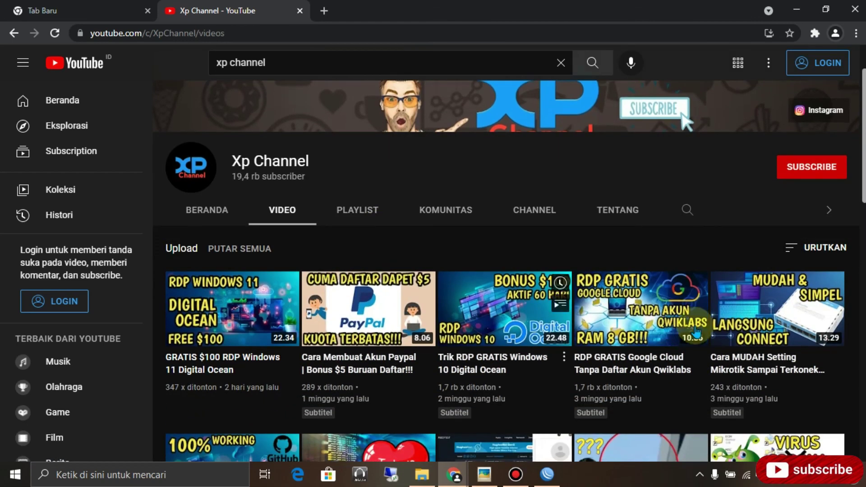
pyautogui.click(766, 312)
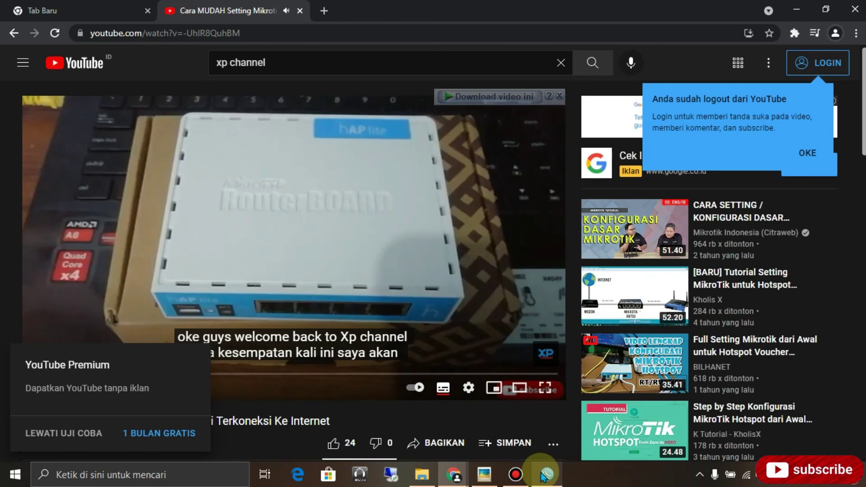
pyautogui.moveTo(542, 476)
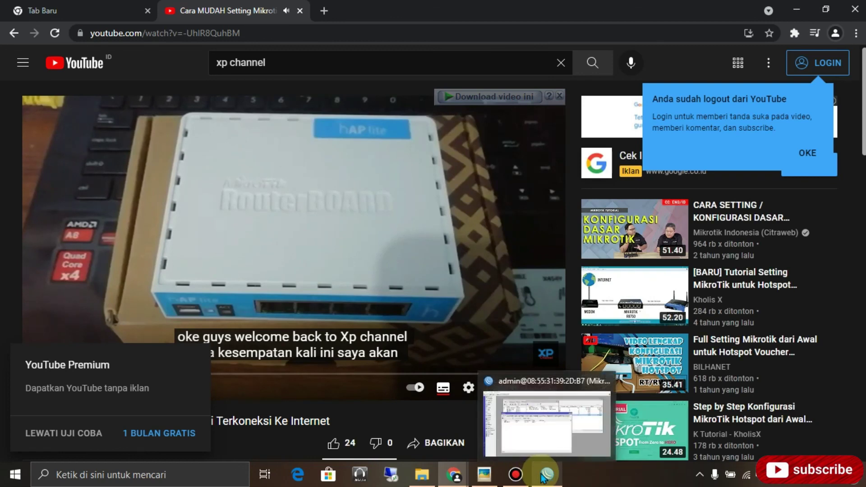